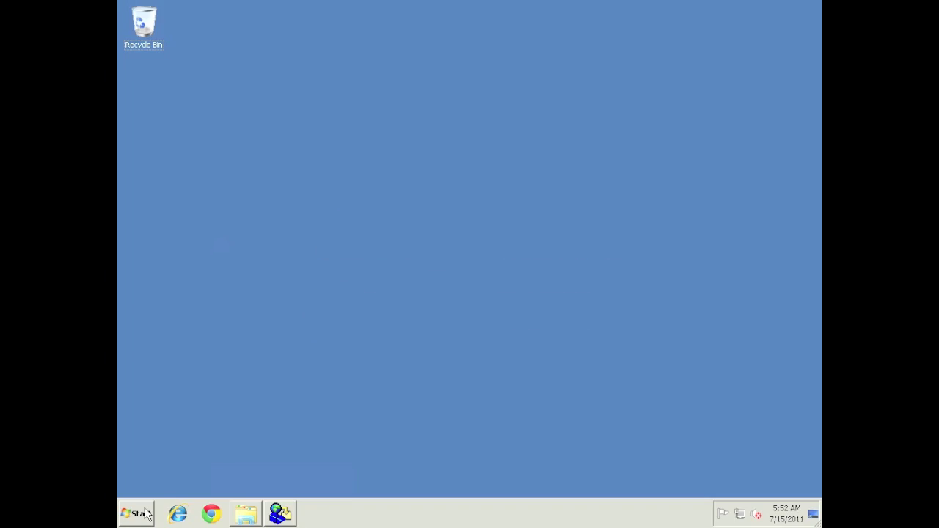
# Step: Open the Start menu from the Windows Server taskbar
pyautogui.click(146, 514)
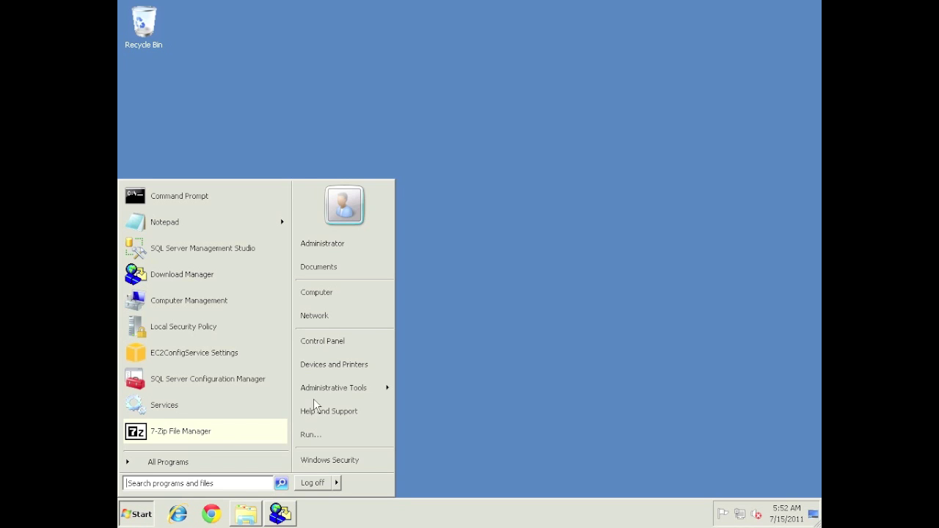
# Step: Open Local Security Policy at Local Policies > User Rights Assignment
pyautogui.moveTo(323, 389)
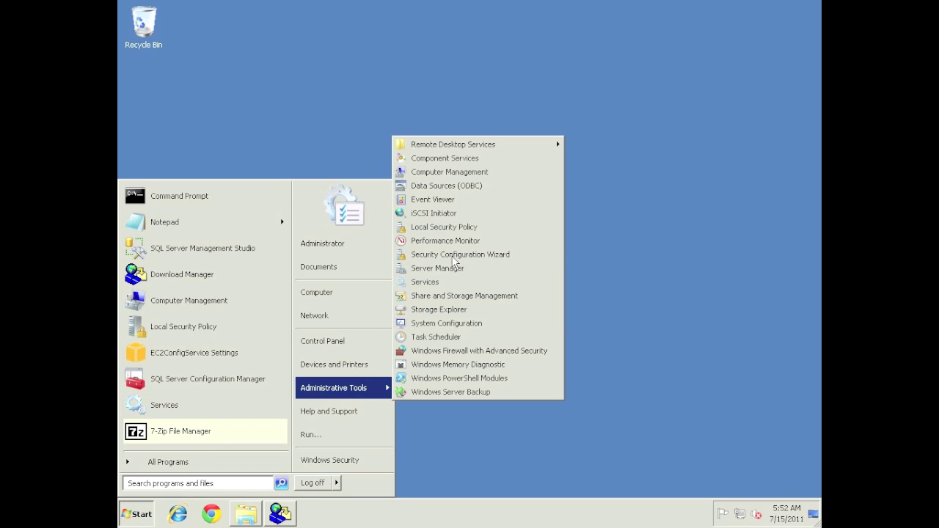
pyautogui.click(448, 227)
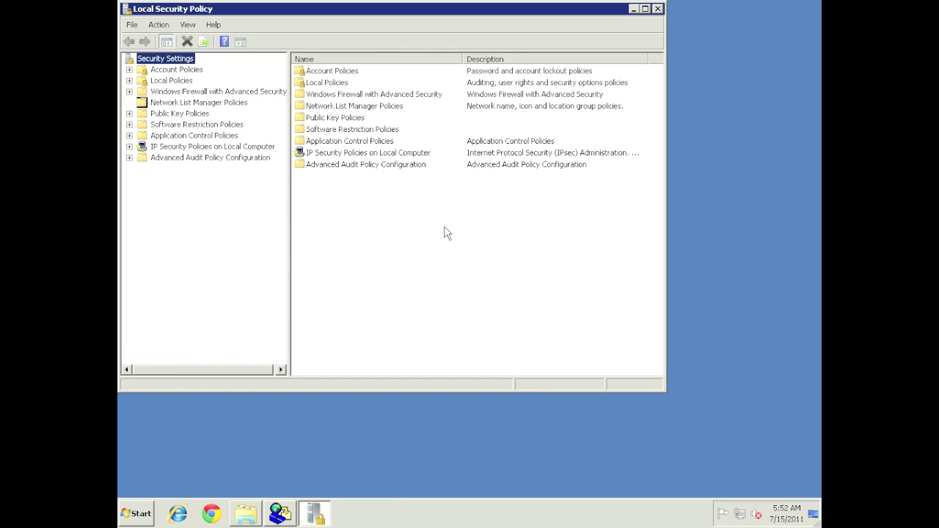
pyautogui.click(129, 80)
pyautogui.click(187, 103)
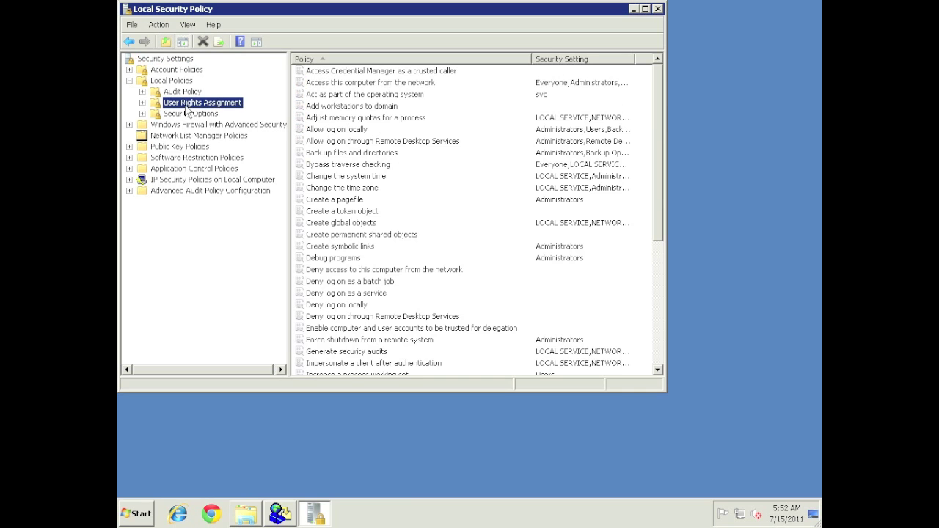
# Step: Check the operating-system, batch job, service logon and process token rights, then close
pyautogui.doubleClick(372, 96)
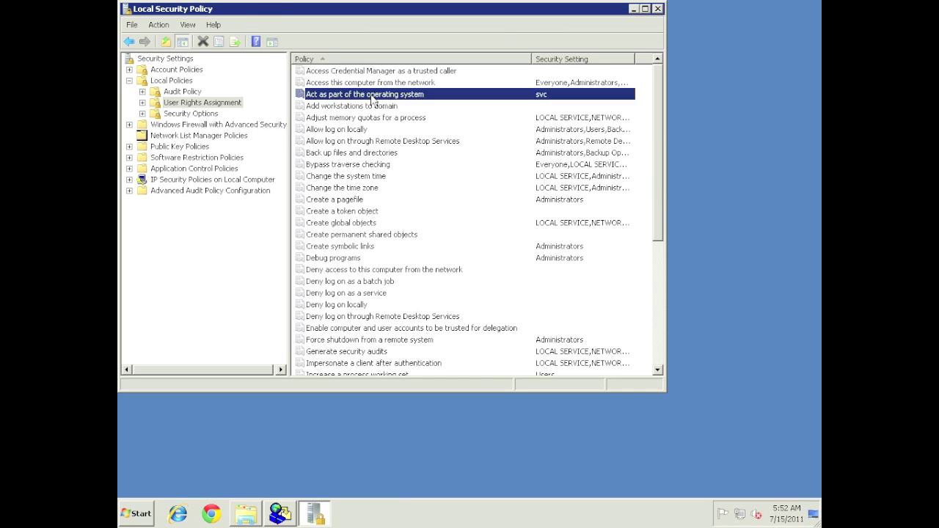
pyautogui.click(412, 354)
pyautogui.scroll(-6, 365, 317)
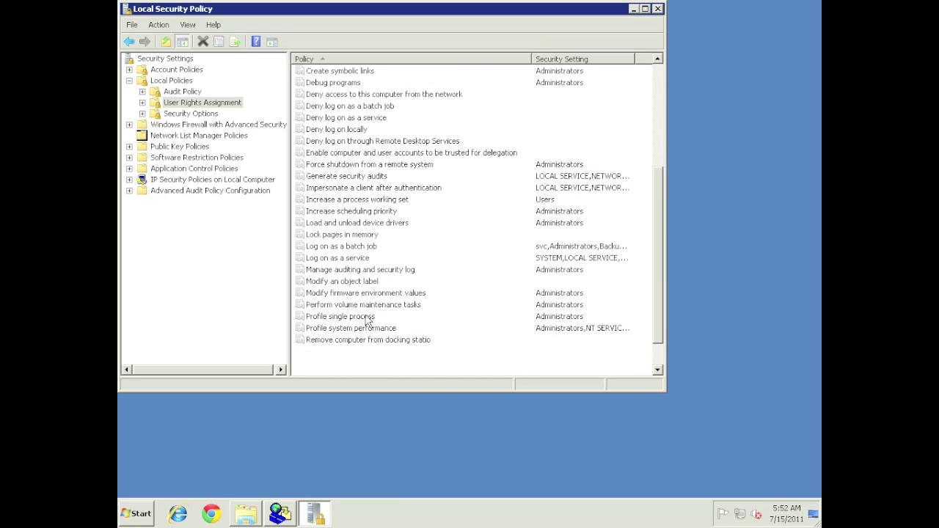
pyautogui.click(344, 212)
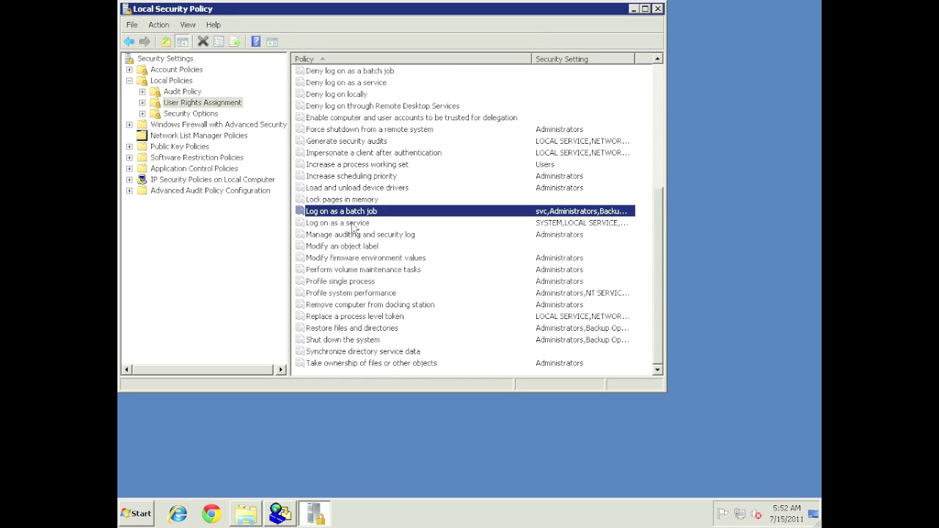
pyautogui.click(353, 224)
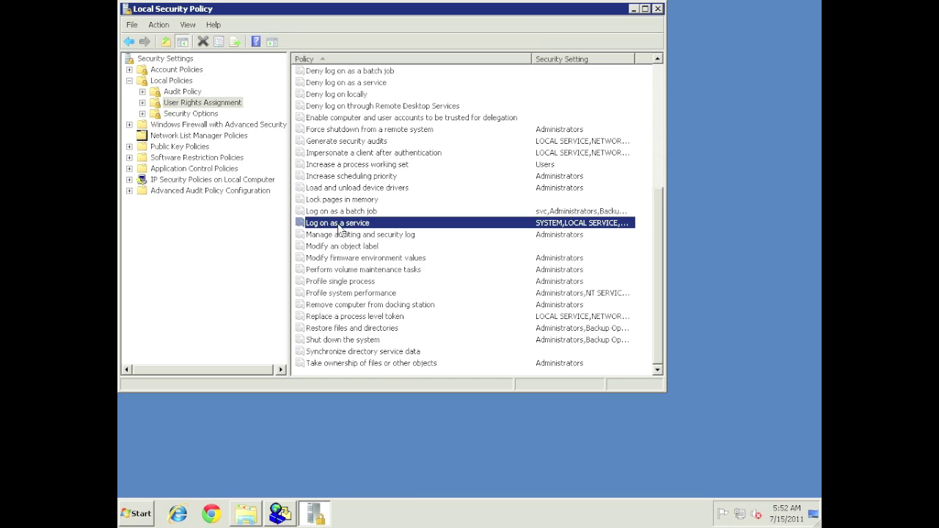
pyautogui.click(351, 318)
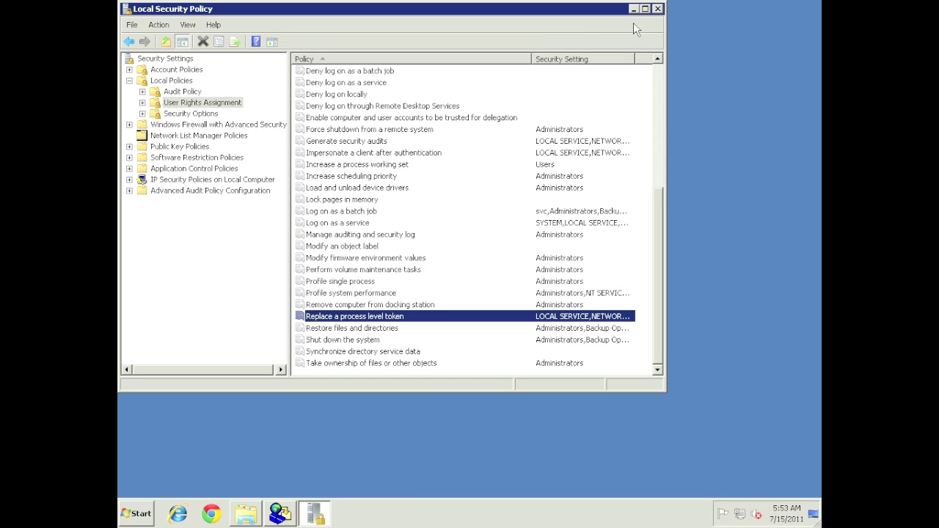
pyautogui.click(657, 9)
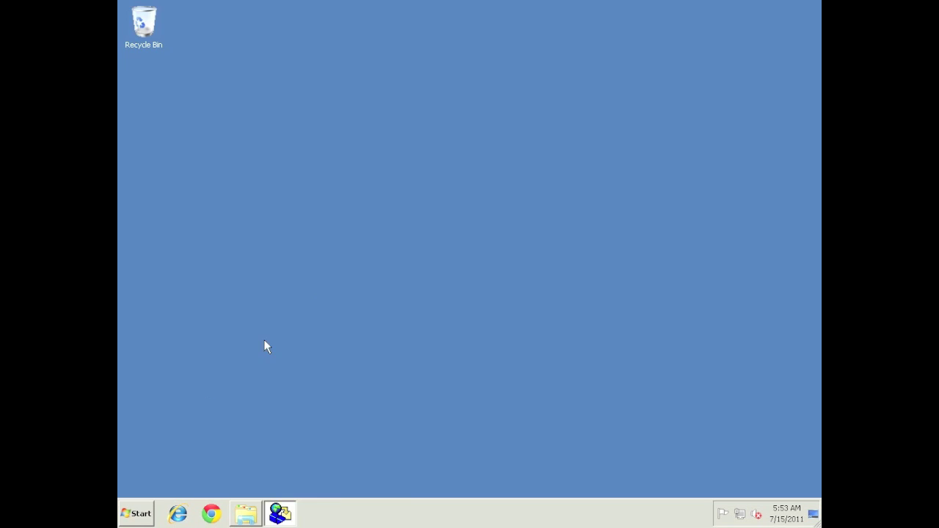
# Step: Check the BI_Audit and BI_CMS system DSNs in ODBC Administrator, then open Downloads
pyautogui.click(137, 513)
pyautogui.moveTo(347, 388)
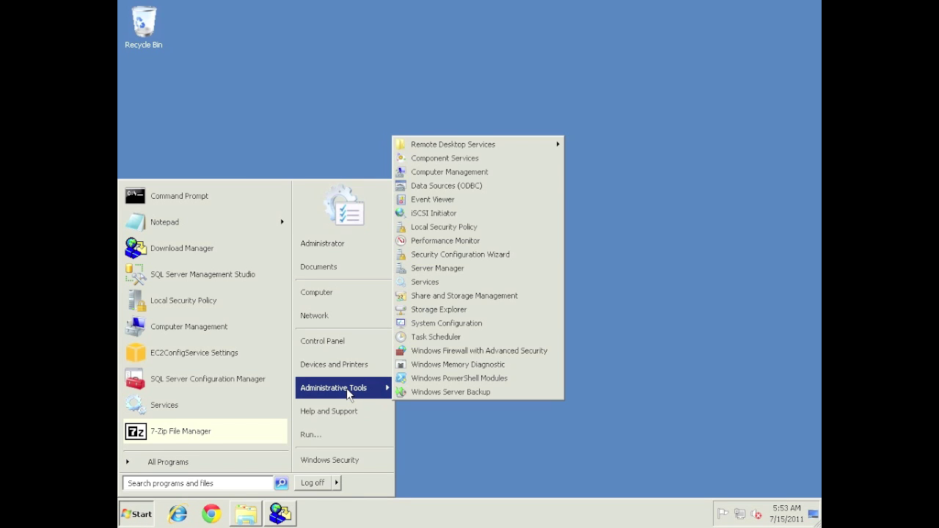
pyautogui.click(458, 187)
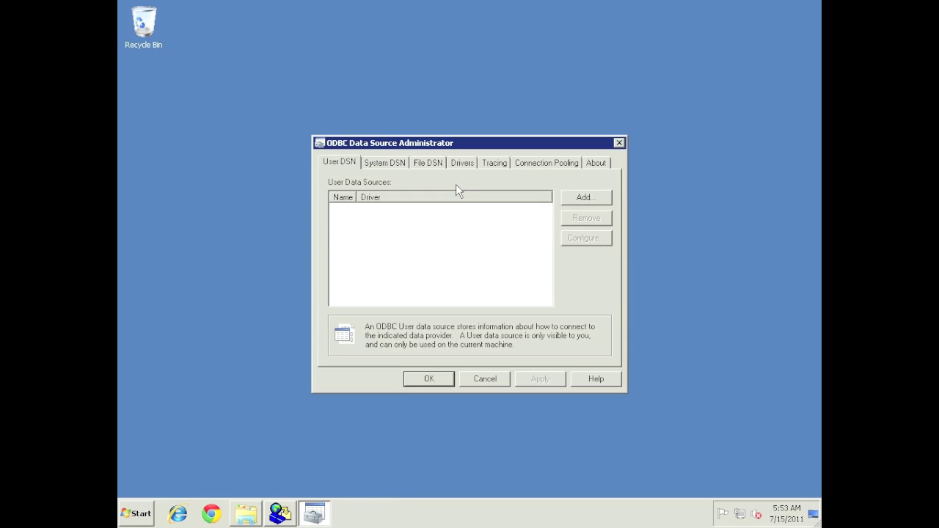
pyautogui.click(384, 162)
pyautogui.click(348, 211)
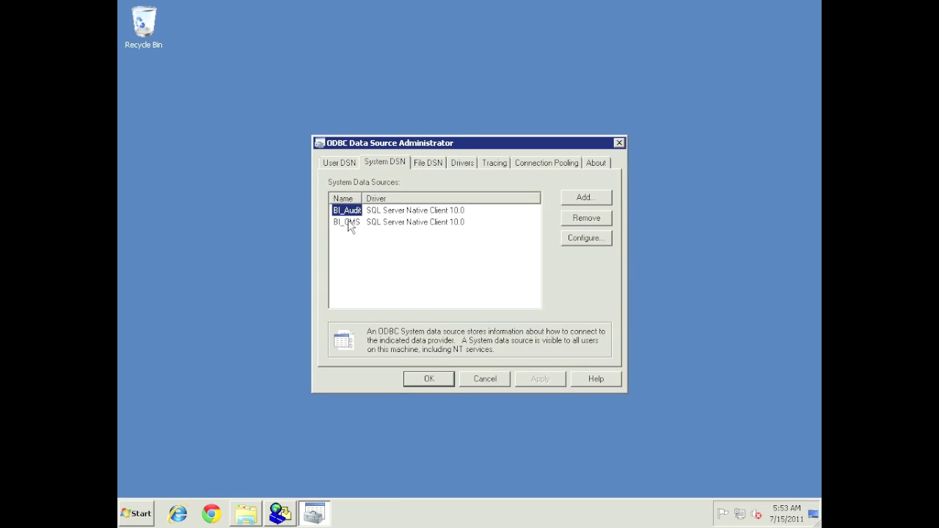
pyautogui.click(348, 223)
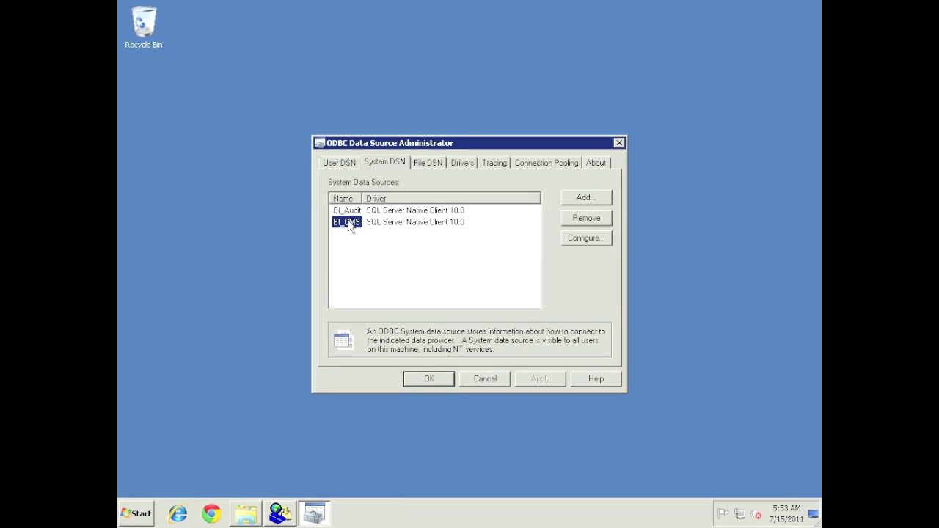
pyautogui.click(429, 379)
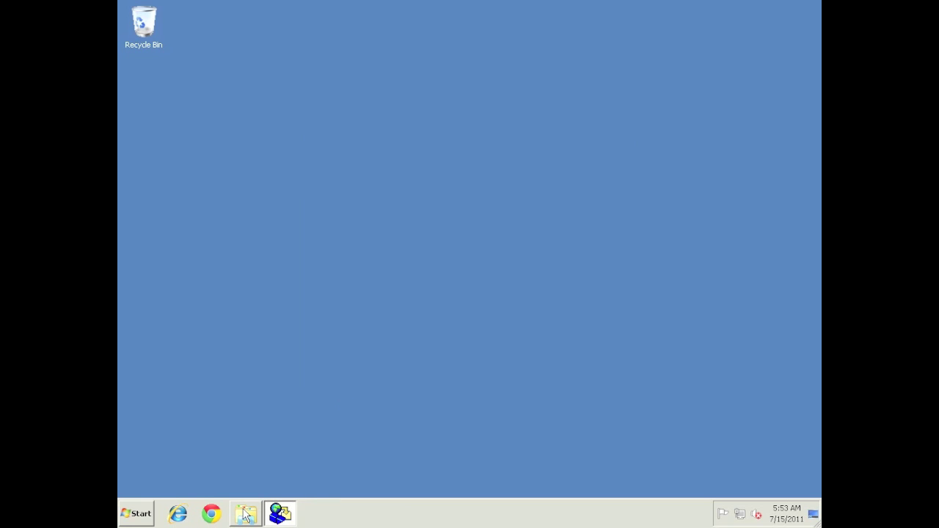
pyautogui.click(246, 514)
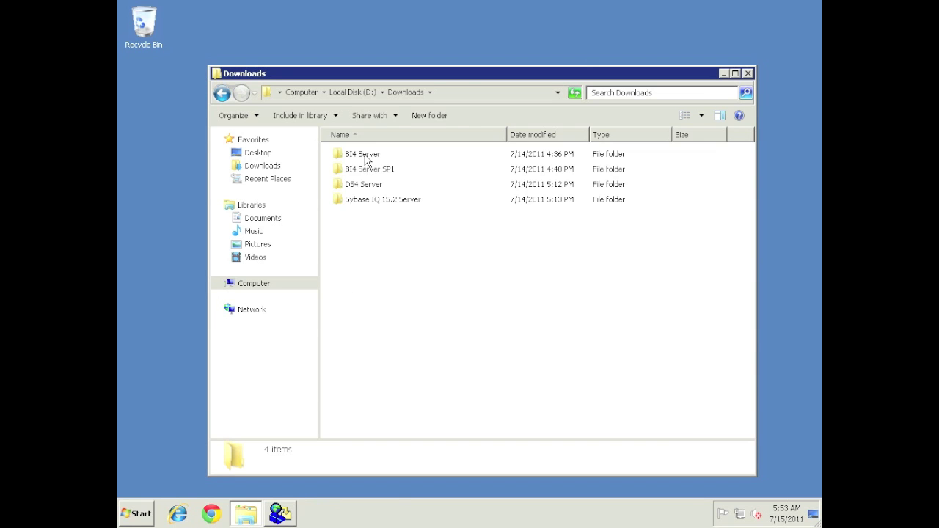
# Step: Run setup from BI4 Server\51040481\DATA_UNITS\BusinessObjectsServer_win as administrator
pyautogui.click(364, 156)
pyautogui.doubleClick(364, 157)
pyautogui.doubleClick(364, 157)
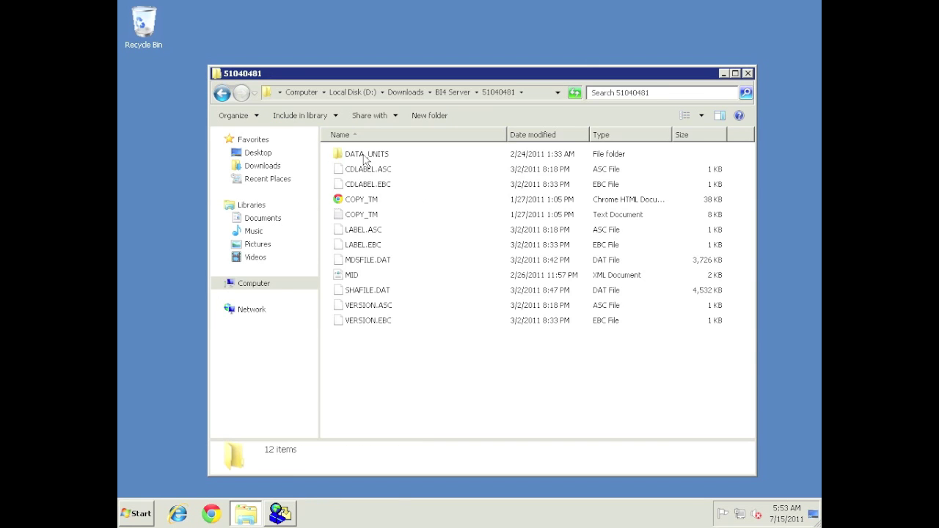
pyautogui.click(364, 157)
pyautogui.doubleClick(364, 157)
pyautogui.click(371, 154)
pyautogui.doubleClick(372, 154)
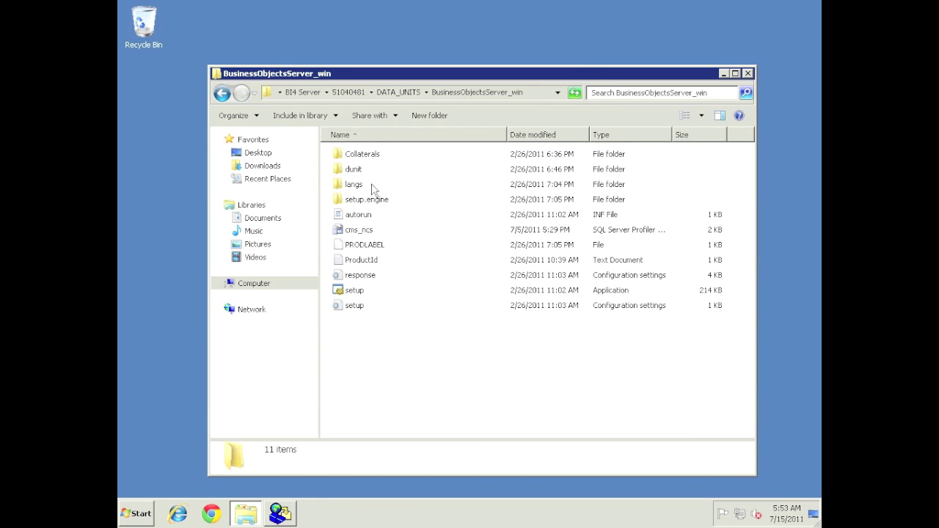
pyautogui.rightClick(355, 292)
pyautogui.click(381, 312)
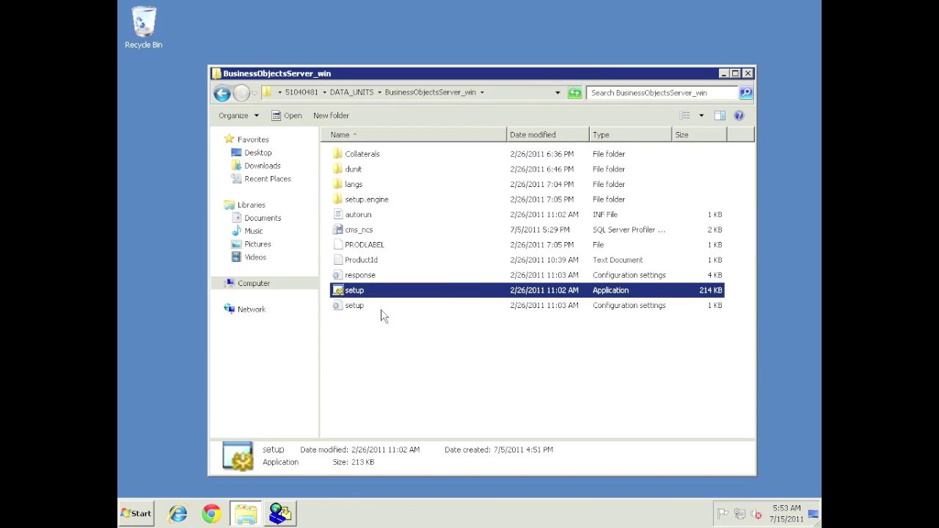
pyautogui.click(724, 74)
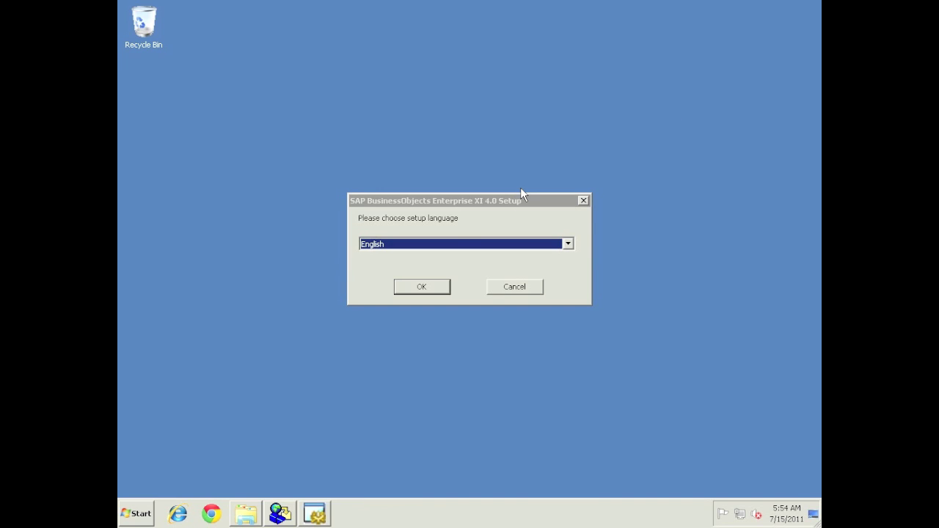
# Step: Start setup in English, pass the prerequisite and welcome pages, and accept the license
pyautogui.click(436, 291)
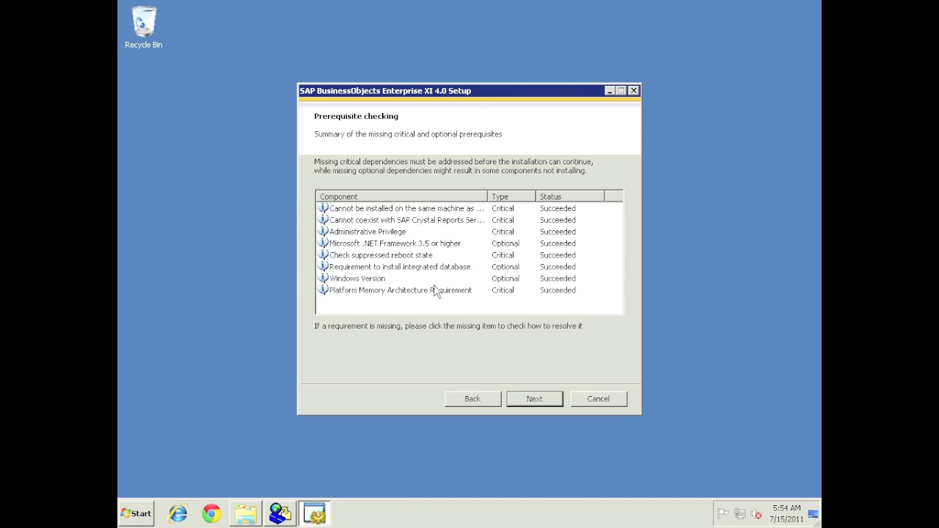
pyautogui.click(532, 398)
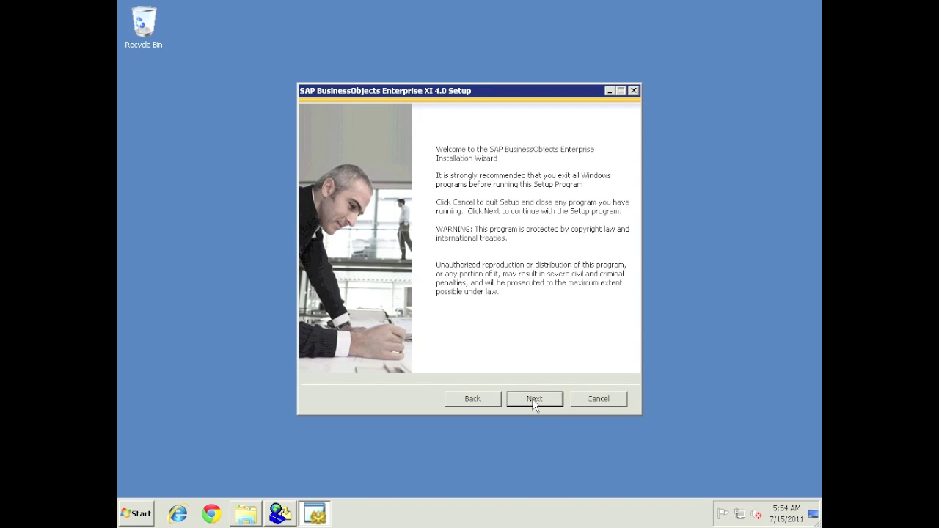
pyautogui.click(531, 398)
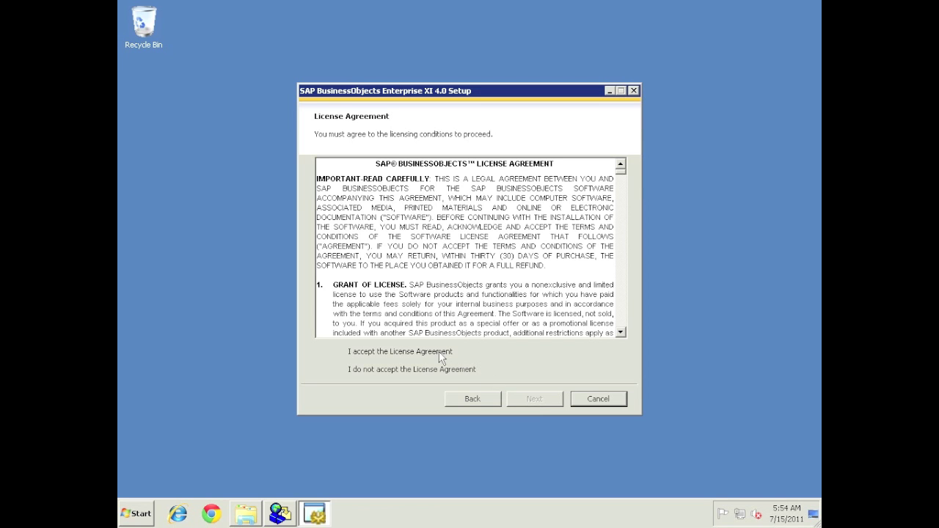
pyautogui.click(415, 355)
pyautogui.click(536, 395)
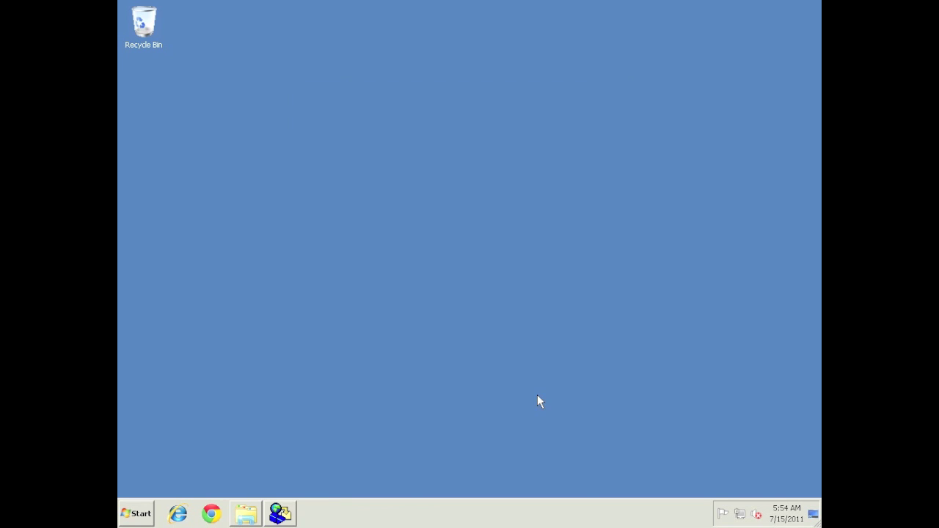
# Step: Enter the full name, organization and product keycode, then continue to install type
pyautogui.click(435, 173)
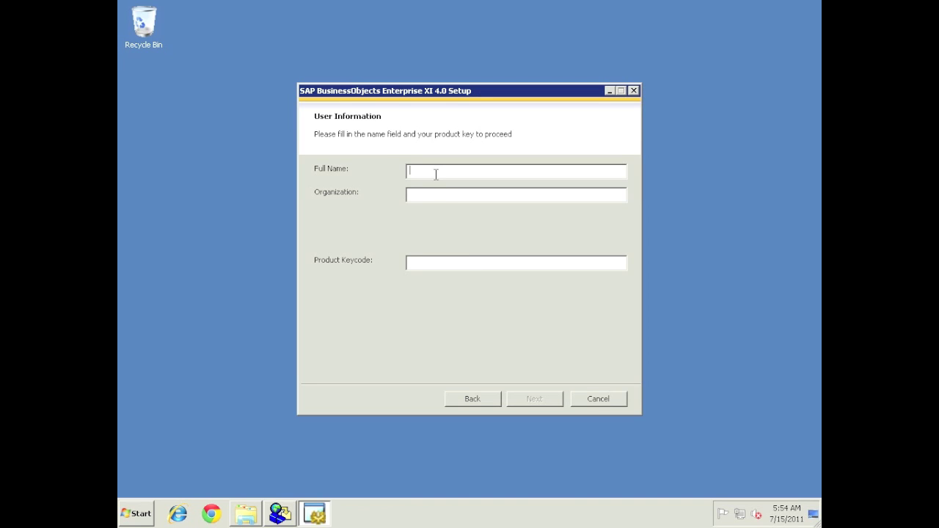
pyautogui.press('Tab')
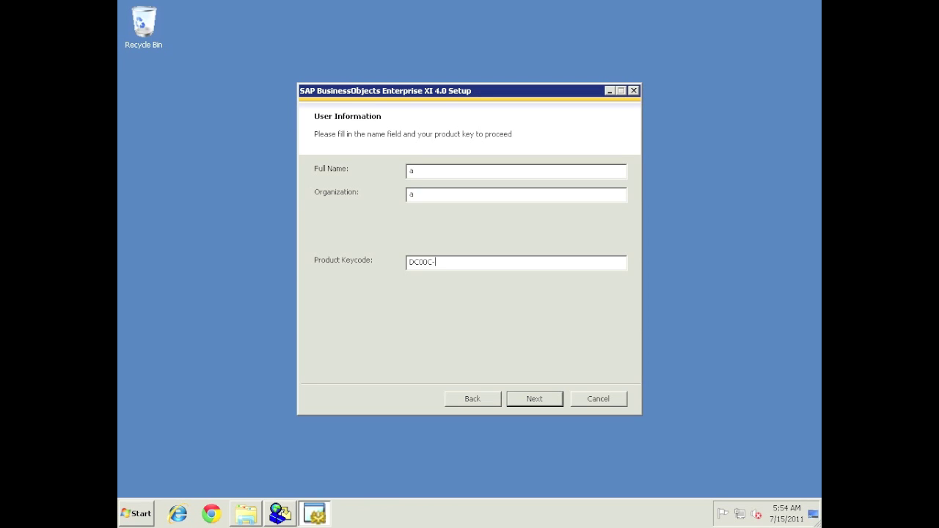
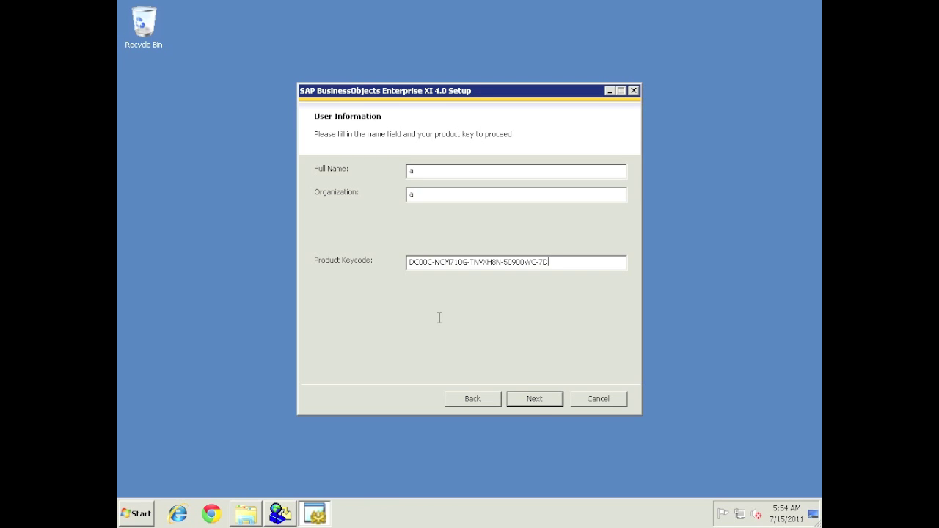
pyautogui.click(533, 400)
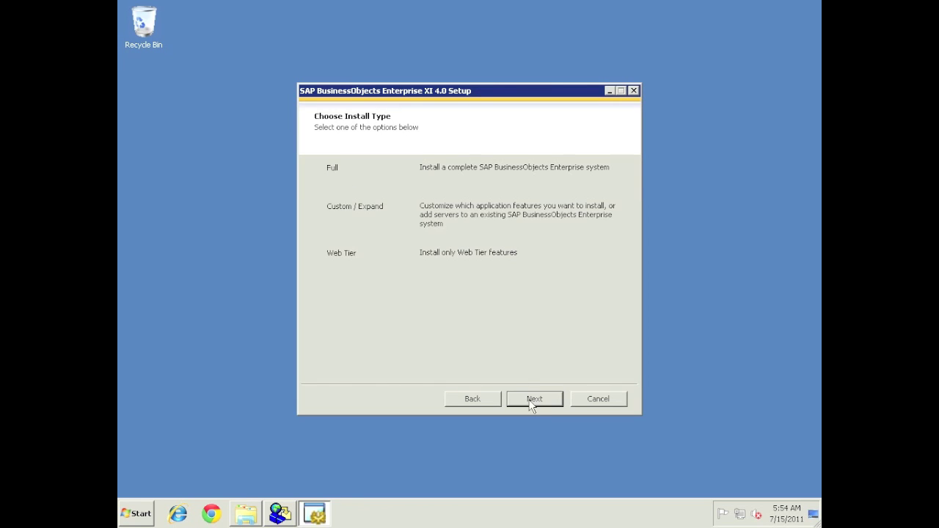
# Step: Keep the install type and change the destination folder to the D: drive
pyautogui.click(532, 400)
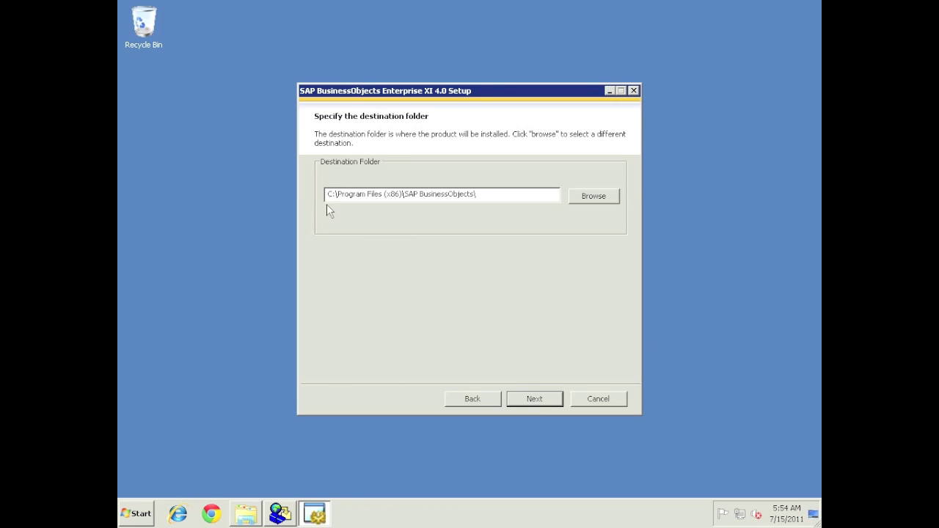
pyautogui.click(330, 194)
pyautogui.press('BackSpace')
pyautogui.write('d')
pyautogui.click(549, 403)
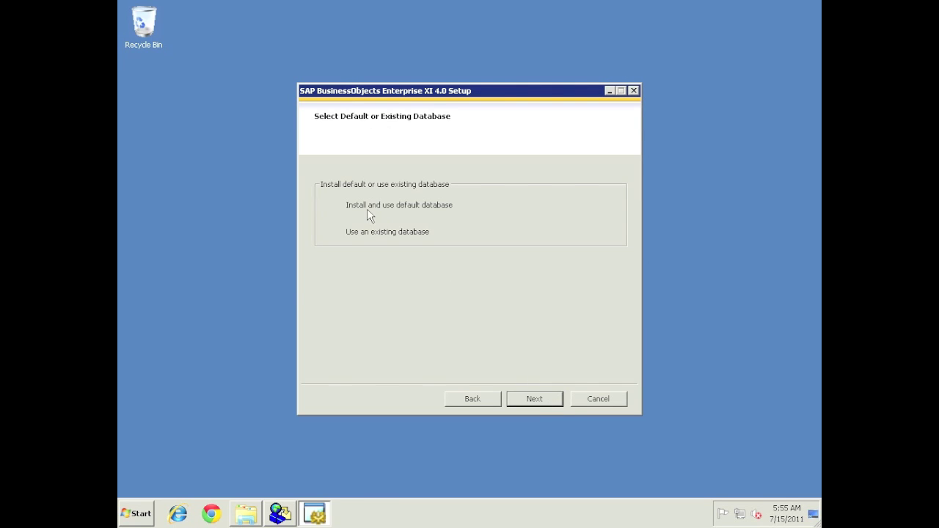
# Step: Use existing SQL Server ODBC databases for CMS and auditing, plus Tomcat and Subversion
pyautogui.click(535, 400)
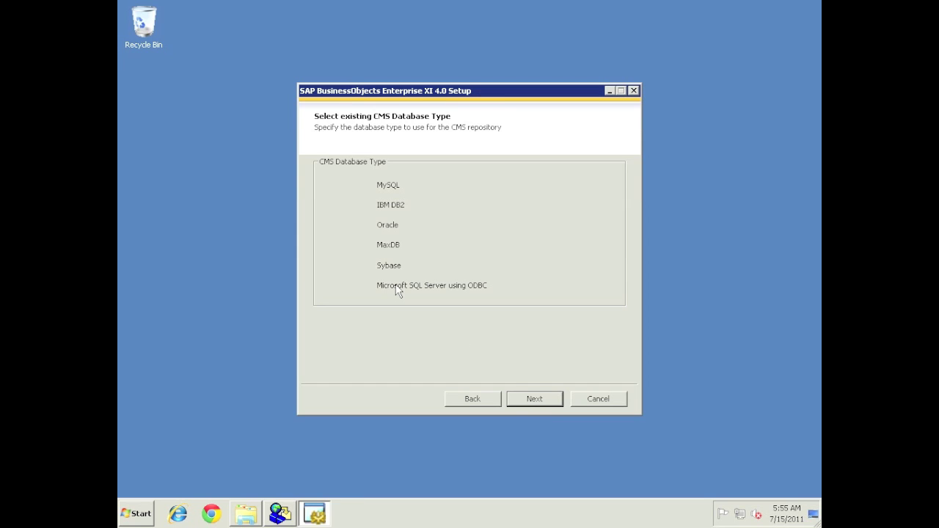
pyautogui.click(521, 400)
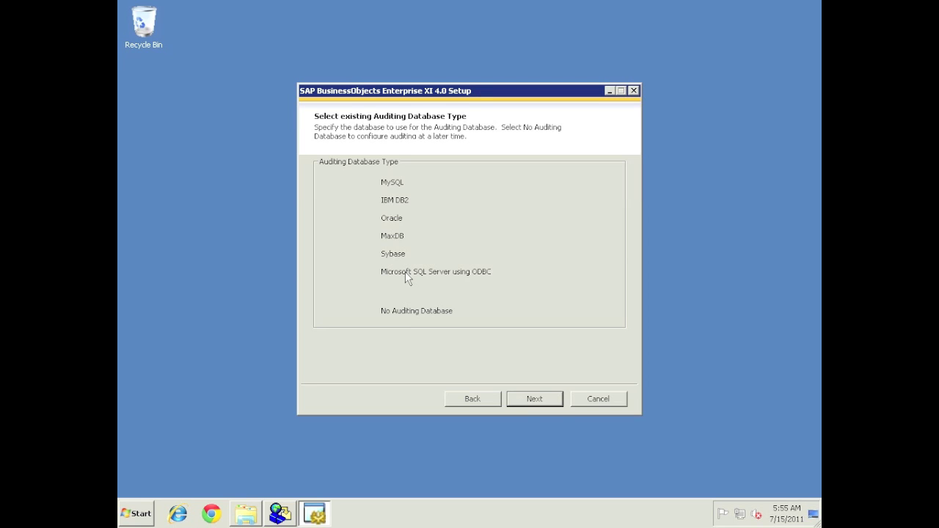
pyautogui.click(516, 399)
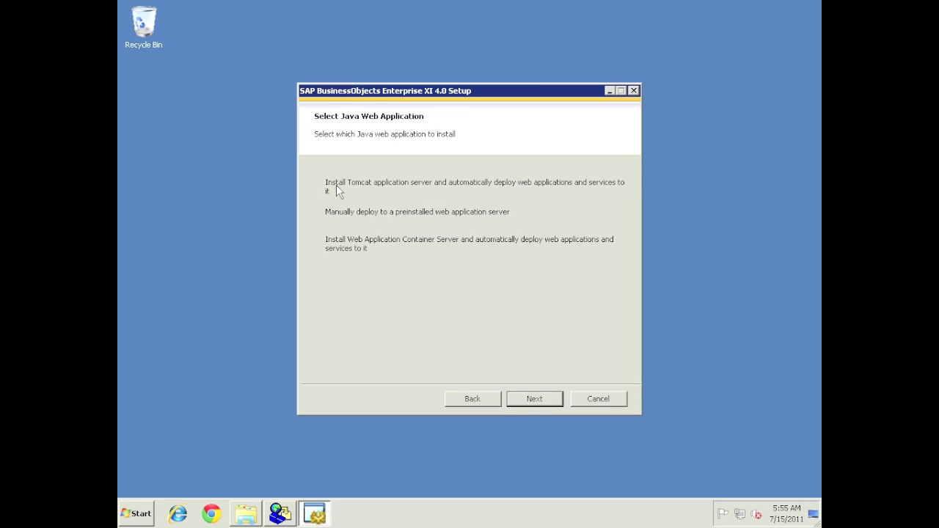
pyautogui.click(521, 400)
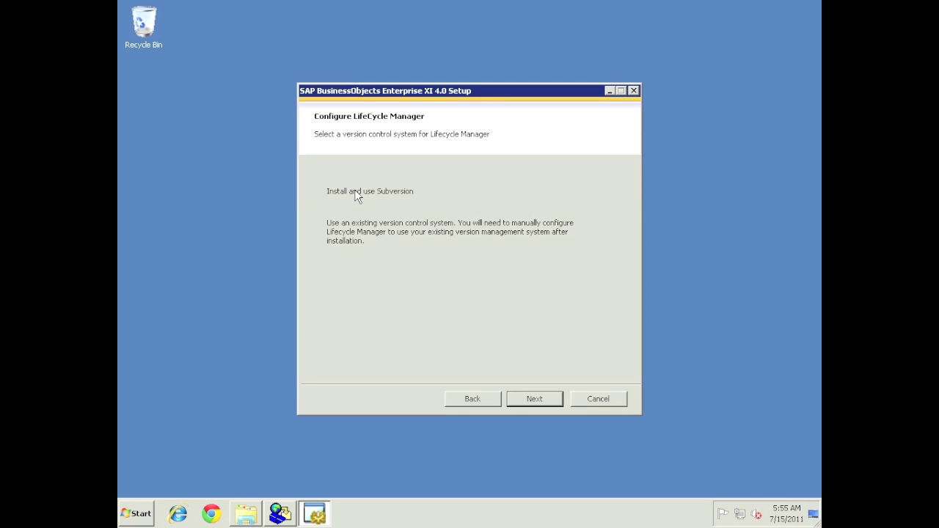
pyautogui.click(529, 401)
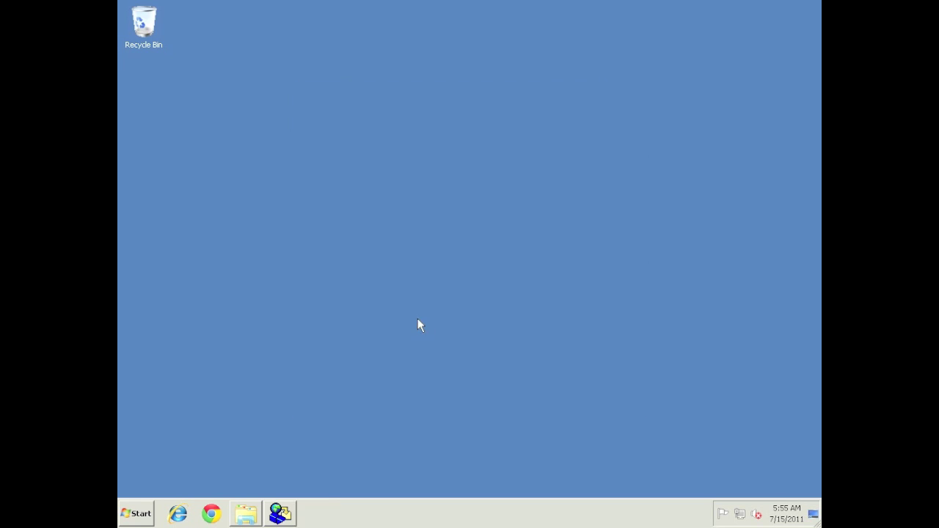
# Step: Name the node bi4, keeping SIA port 6410 and CMS port 6400
pyautogui.click(467, 180)
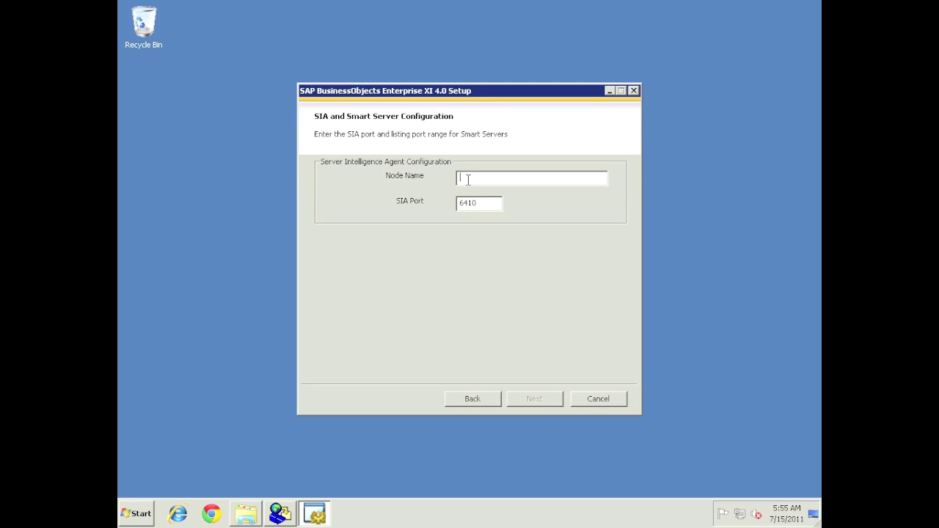
pyautogui.write('bi4')
pyautogui.click(523, 398)
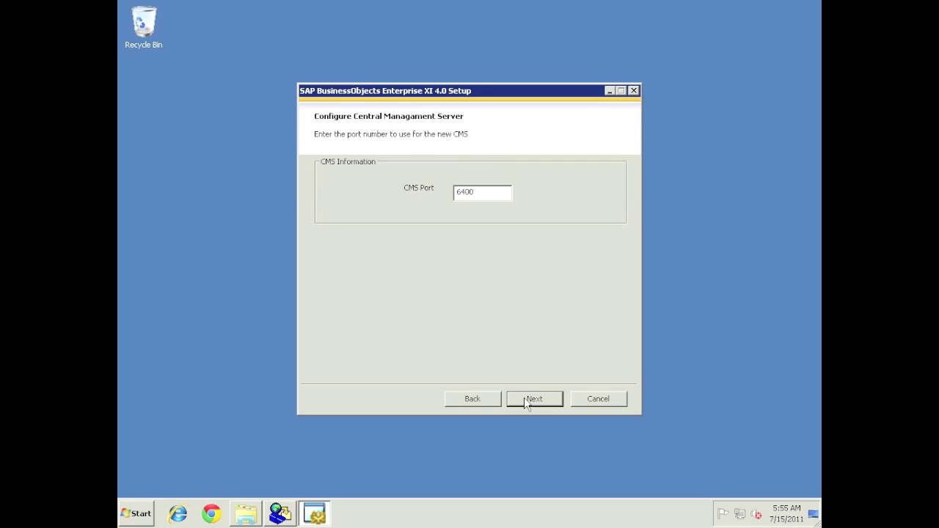
pyautogui.click(523, 397)
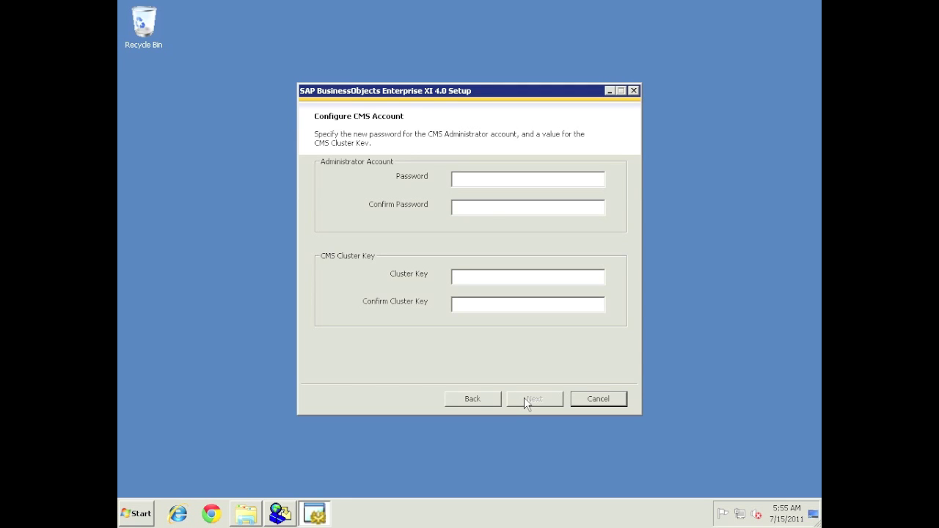
# Step: Enter and confirm the administrator password and cluster key
pyautogui.click(475, 177)
pyautogui.write('******')
pyautogui.press('Tab')
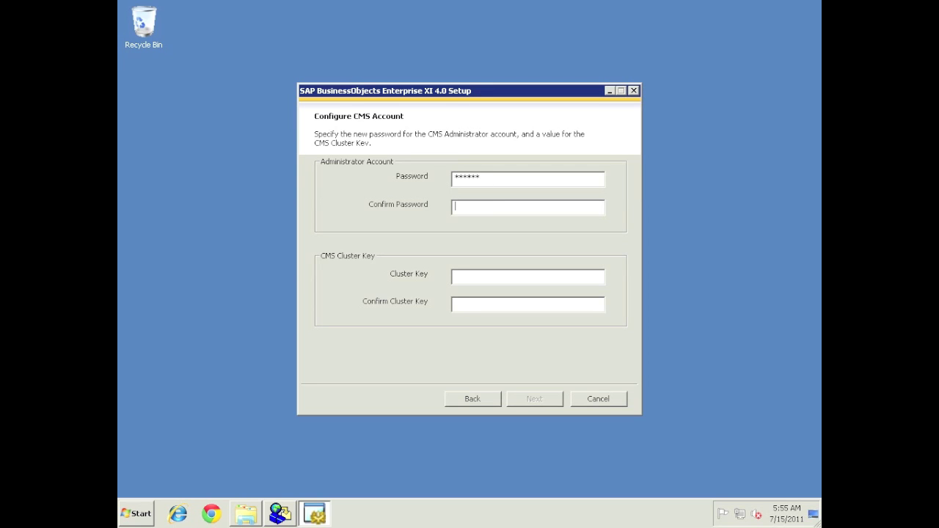
pyautogui.write('************')
pyautogui.press('Tab')
pyautogui.write('******')
pyautogui.click(542, 400)
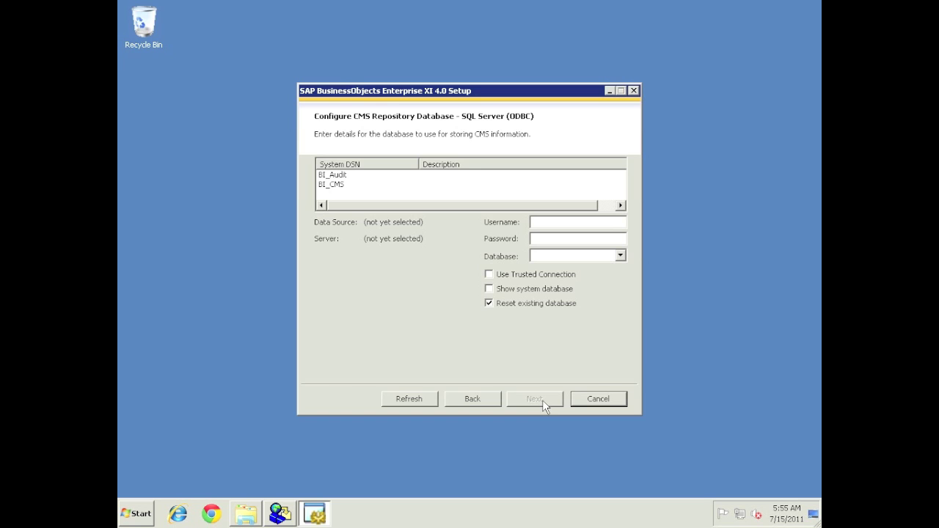
# Step: Connect the CMS repository to the BI_CMS data source with its password
pyautogui.click(332, 175)
pyautogui.click(332, 184)
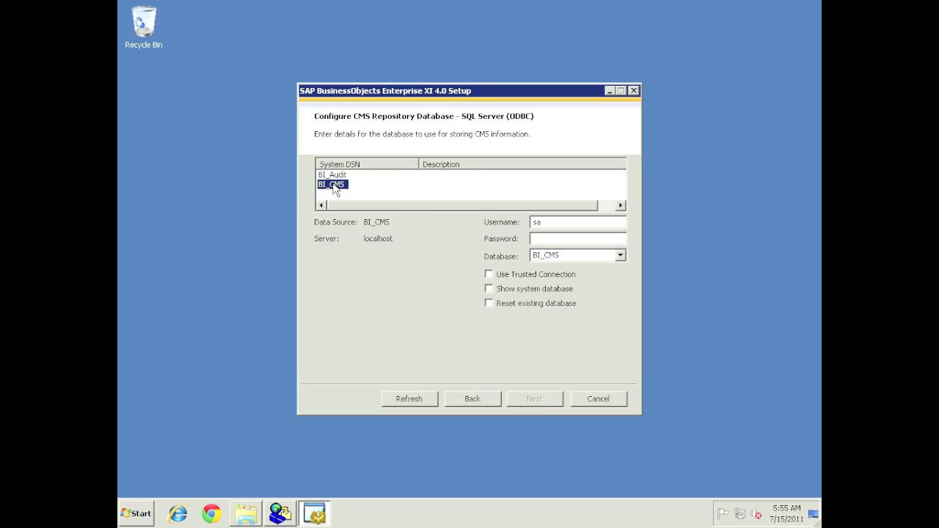
pyautogui.click(545, 239)
pyautogui.write('******')
pyautogui.click(532, 400)
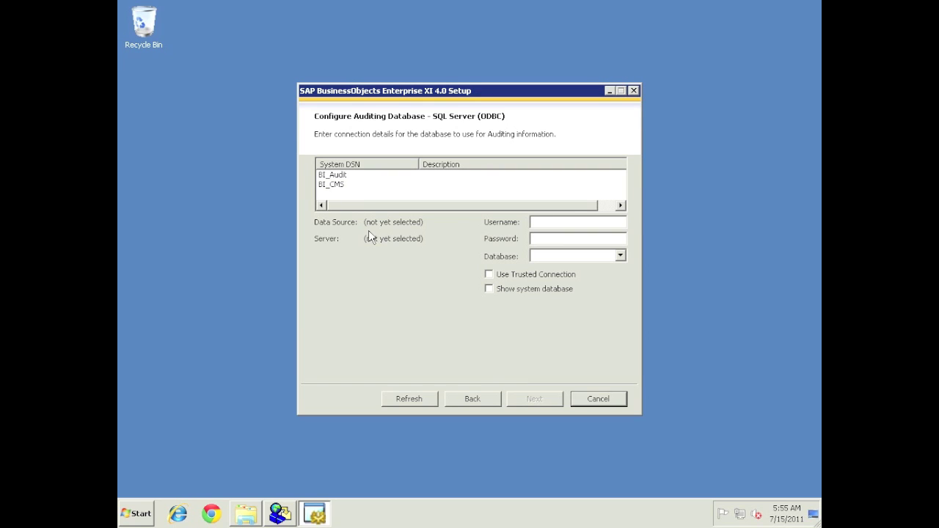
# Step: Connect auditing to the BI_Audit data source with its password
pyautogui.click(337, 175)
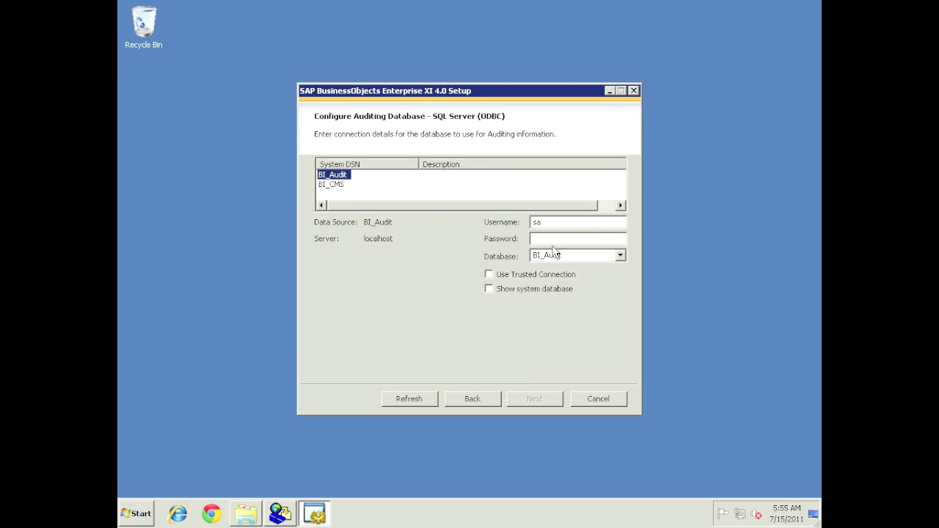
pyautogui.click(547, 236)
pyautogui.write('******')
pyautogui.click(524, 397)
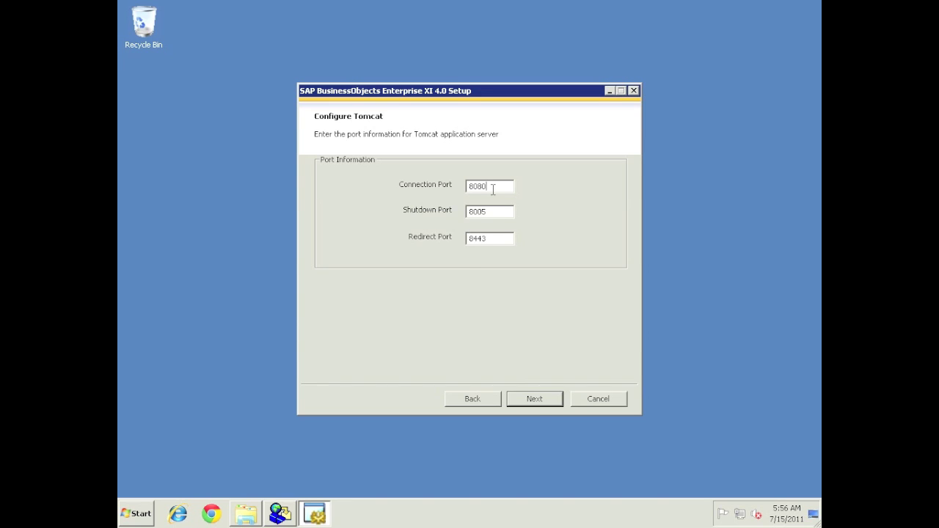
# Step: Accept Tomcat's port settings and begin the Subversion repository password
pyautogui.press('BackSpace')
pyautogui.press('BackSpace')
pyautogui.click(532, 400)
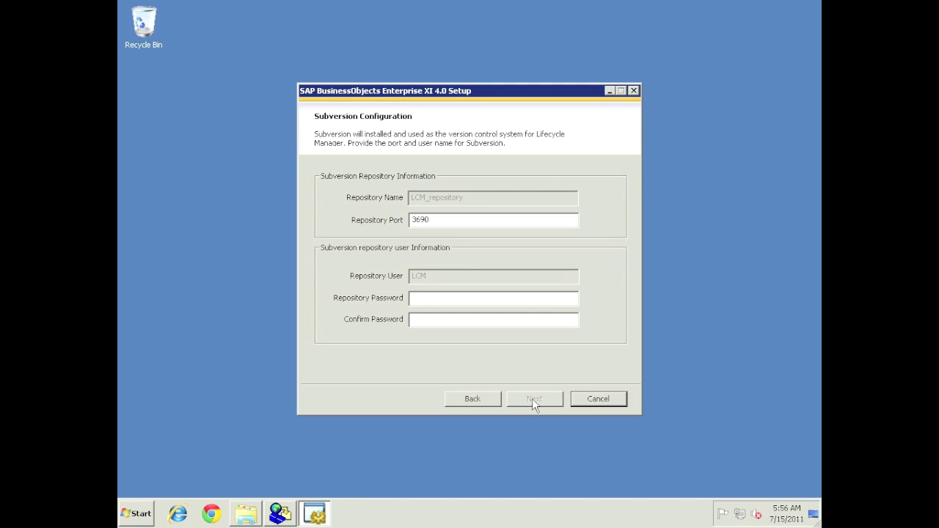
pyautogui.click(427, 298)
# Step: Enter the Subversion repository password and skip the SMD Agent and Introscope pages
pyautogui.write('******')
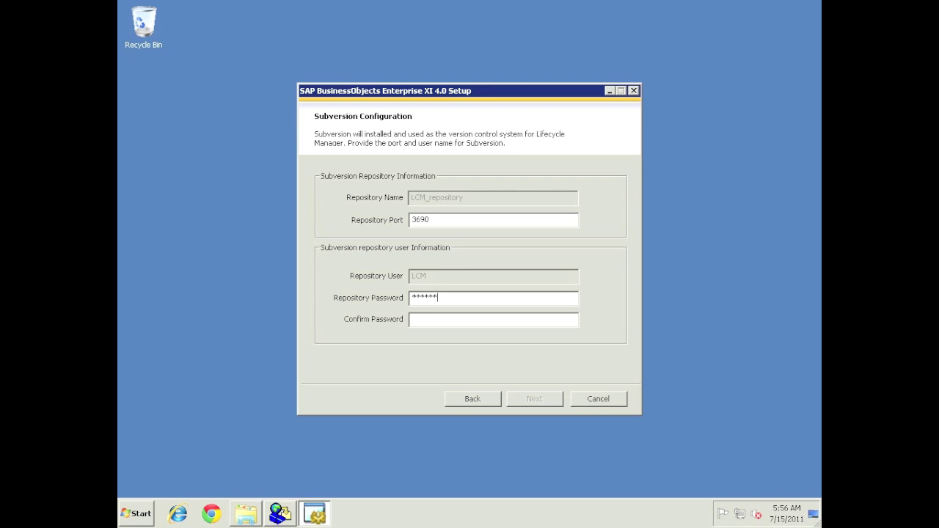
pyautogui.write('******')
pyautogui.click(525, 402)
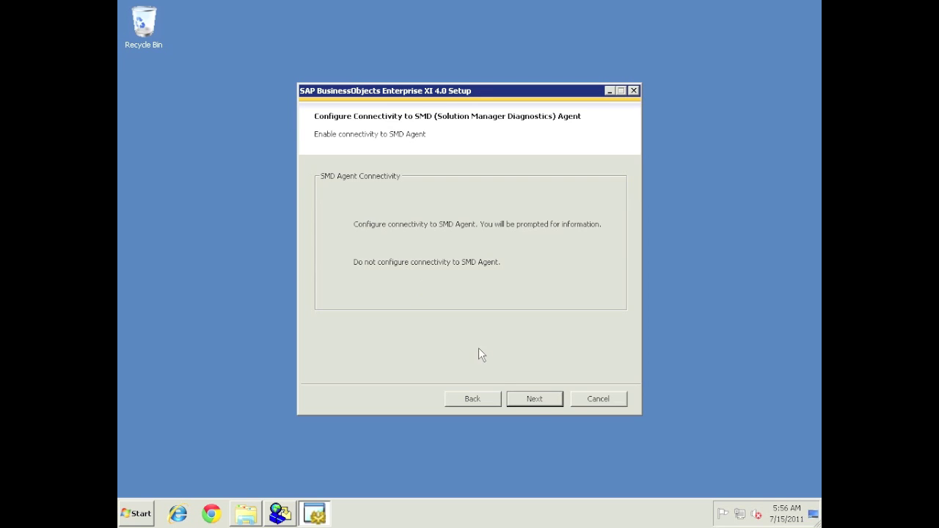
pyautogui.click(534, 398)
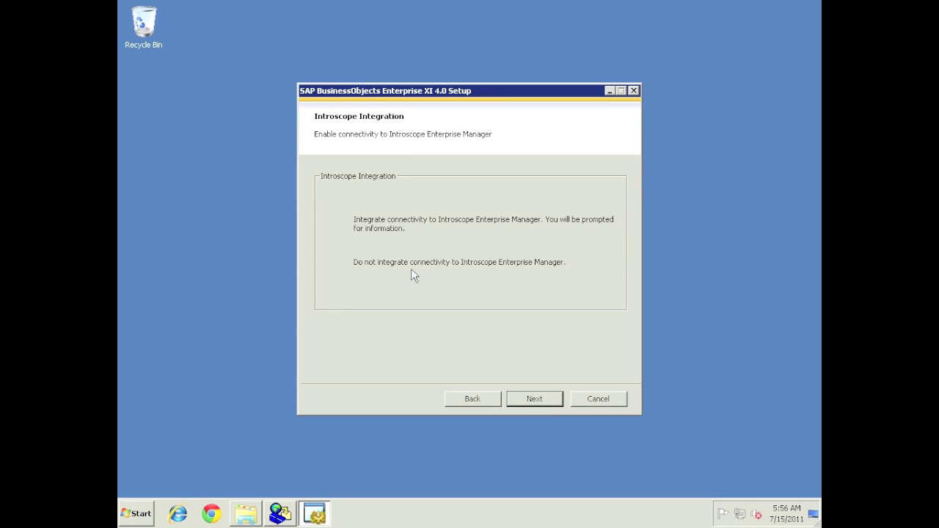
pyautogui.click(539, 402)
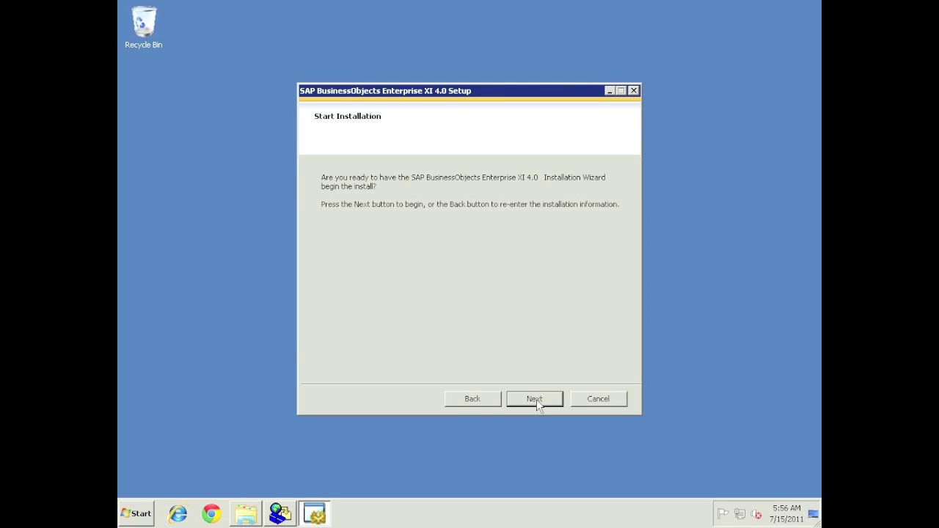
# Step: Run the XI 4.0 installation to completion, pass the post-installation notes, and finish the installer
pyautogui.click(536, 401)
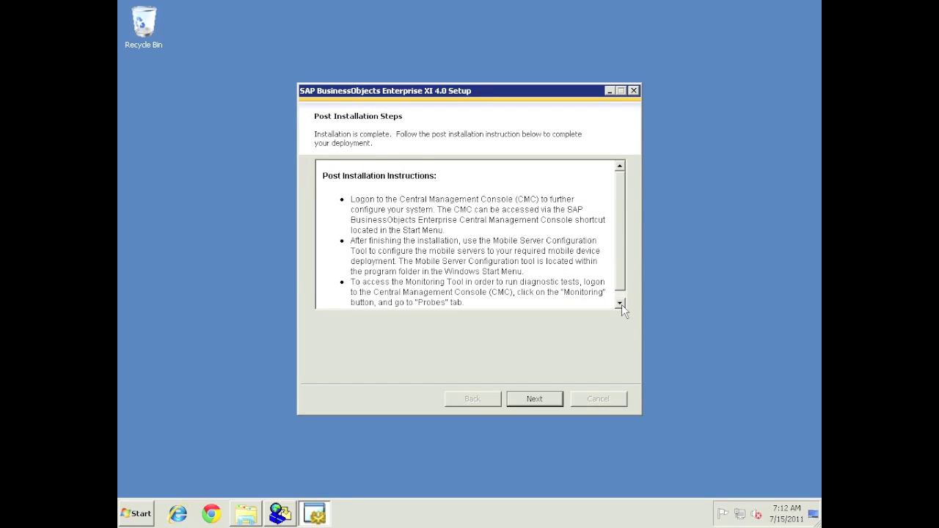
pyautogui.click(621, 304)
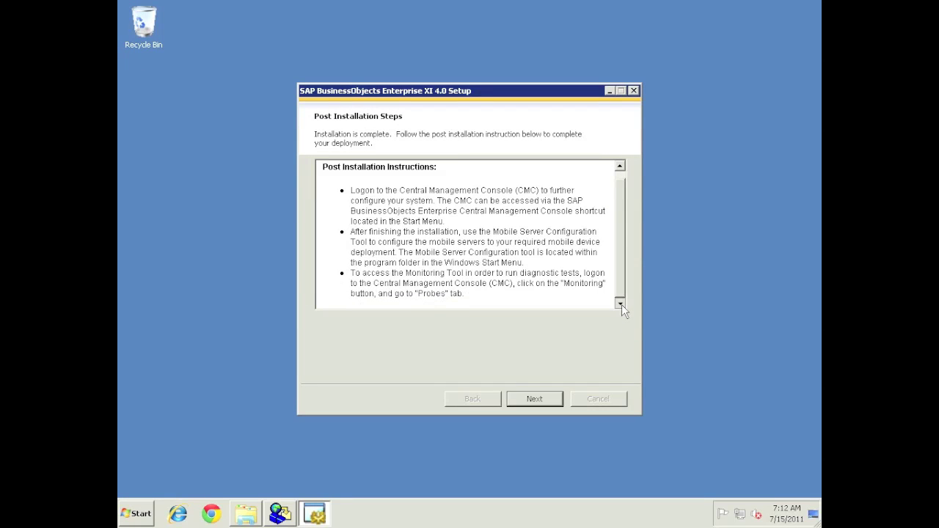
pyautogui.click(535, 399)
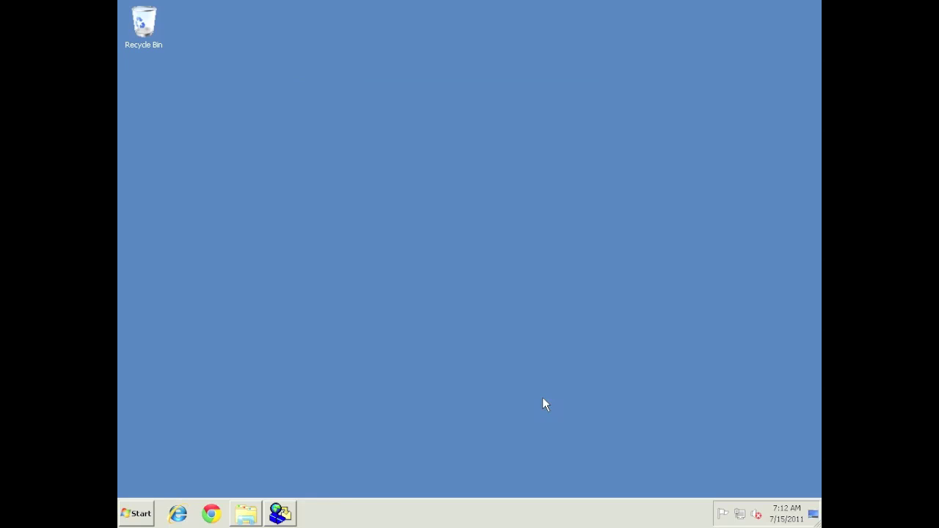
pyautogui.click(541, 402)
# Step: Run the setup in Downloads\BI4 Server SP1 as administrator
pyautogui.click(247, 513)
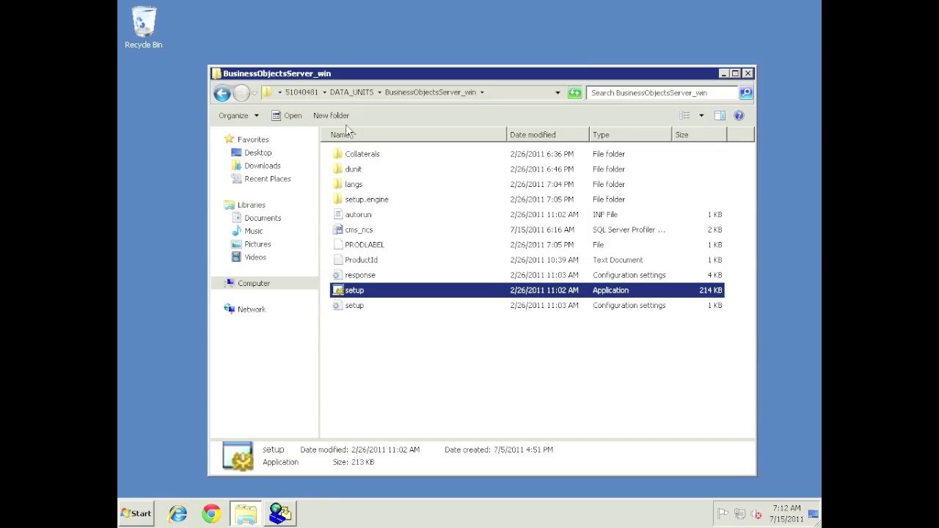
pyautogui.click(295, 93)
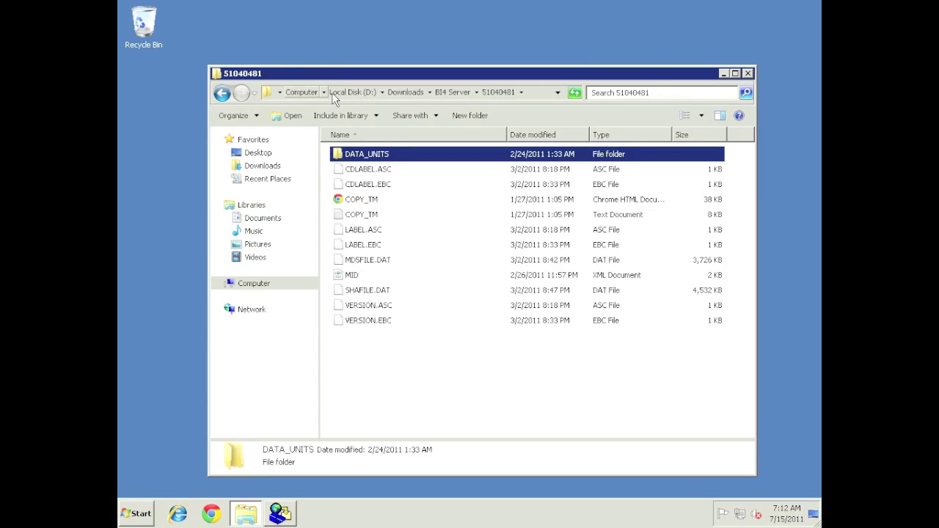
pyautogui.click(405, 92)
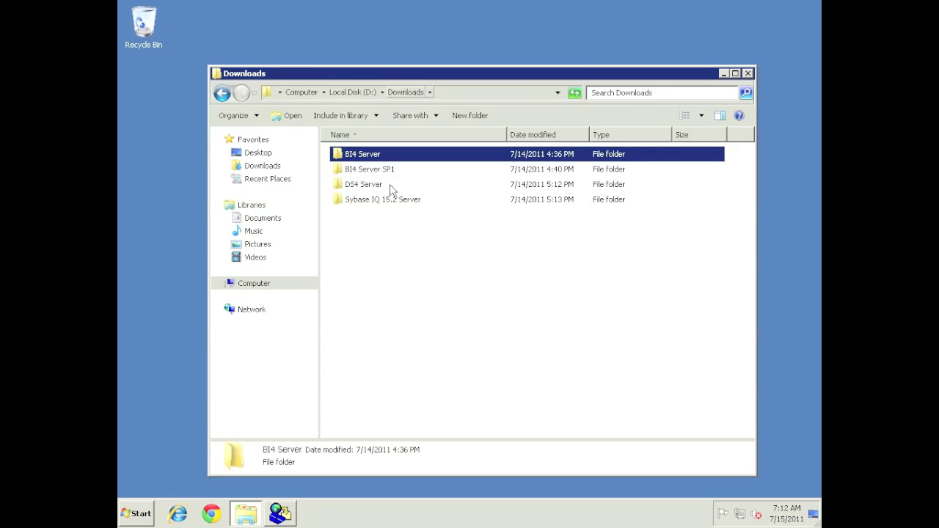
pyautogui.doubleClick(389, 176)
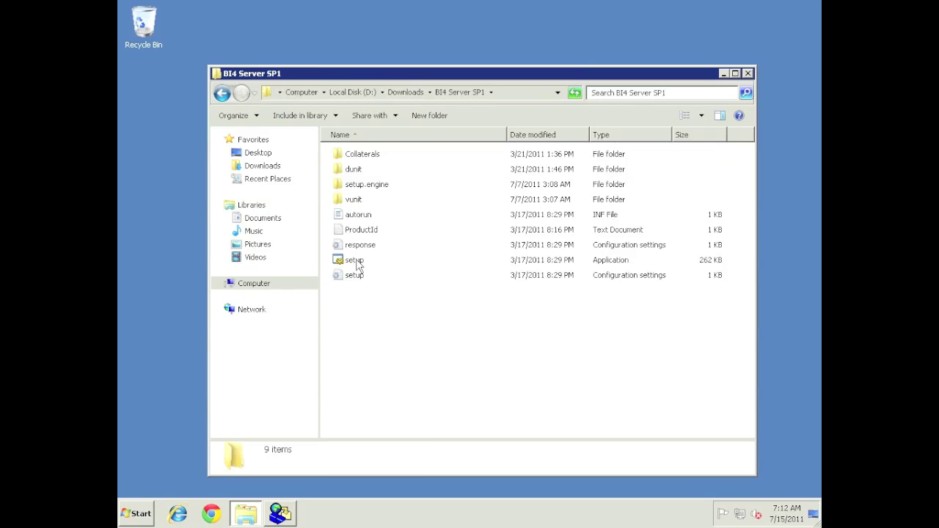
pyautogui.rightClick(356, 262)
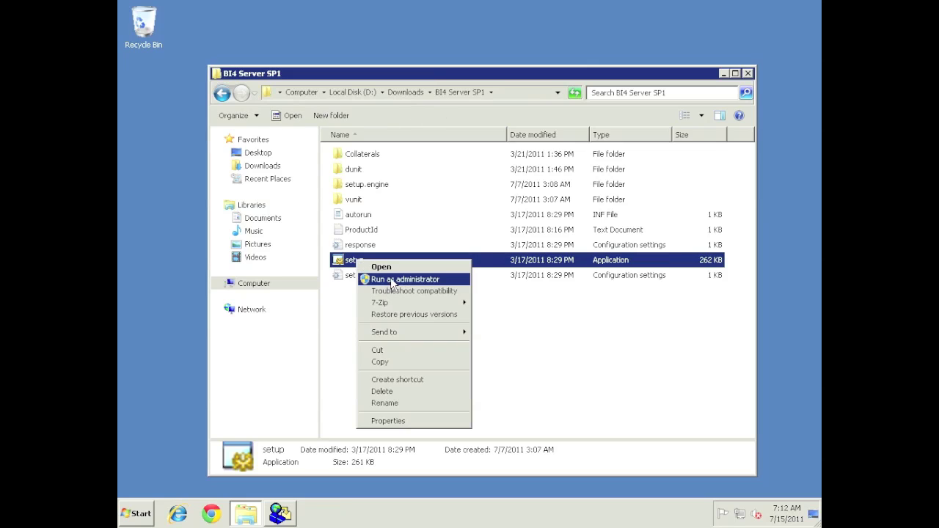
pyautogui.click(389, 278)
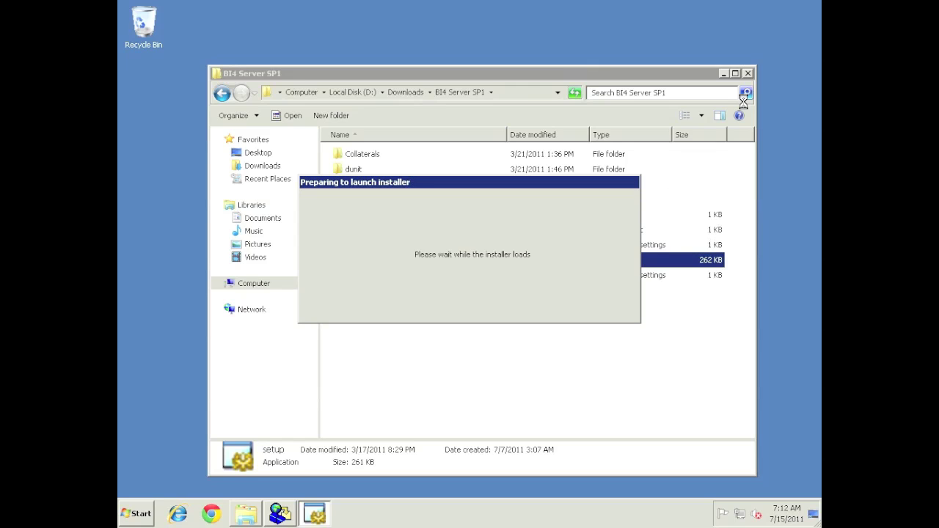
# Step: Choose English as the setup language, pass prerequisites and welcome, and accept the licence agreement
pyautogui.click(723, 74)
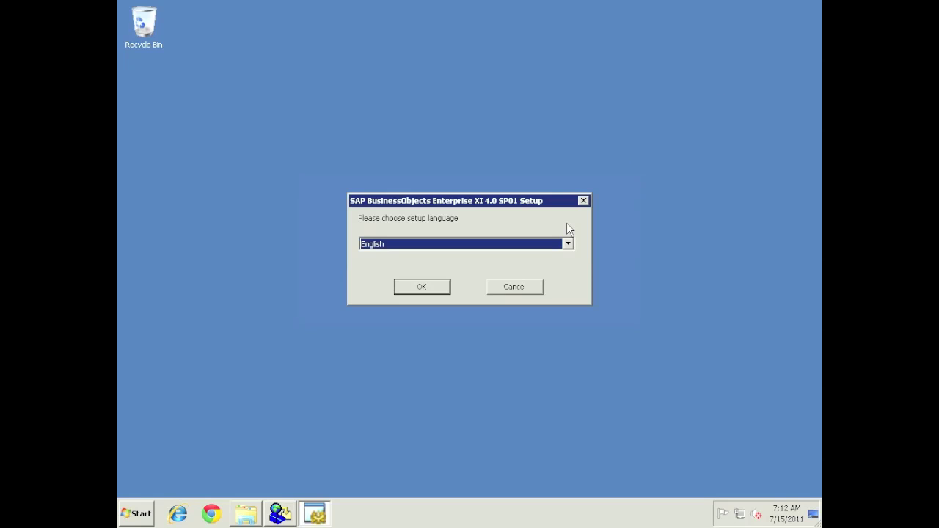
pyautogui.click(426, 289)
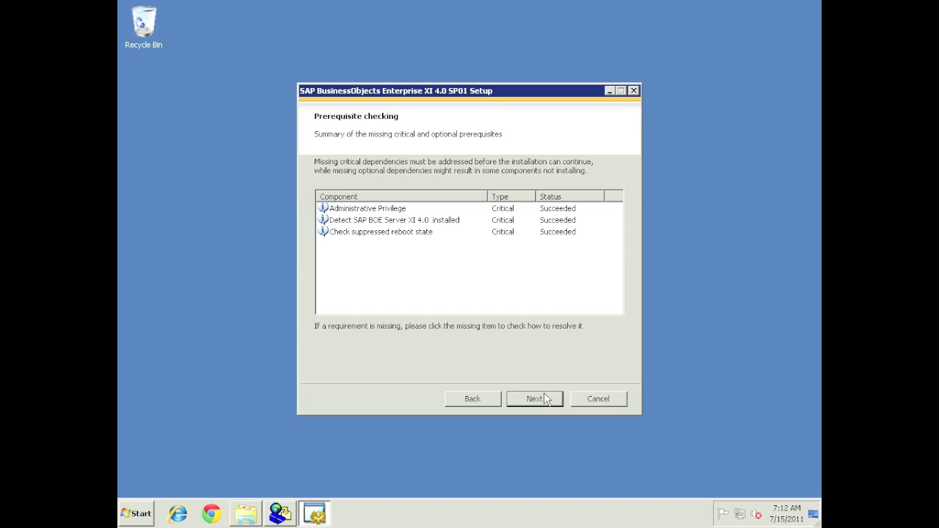
pyautogui.click(544, 398)
pyautogui.click(544, 398)
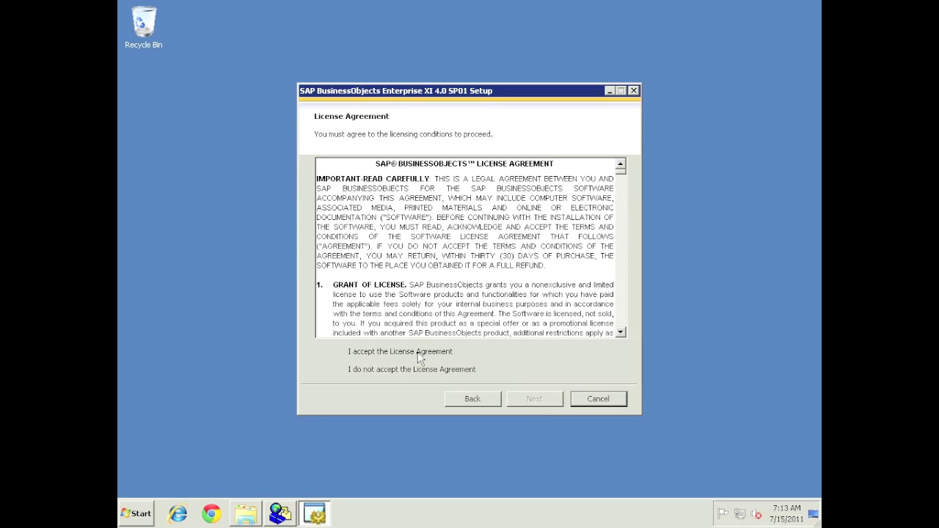
pyautogui.click(420, 353)
pyautogui.click(533, 403)
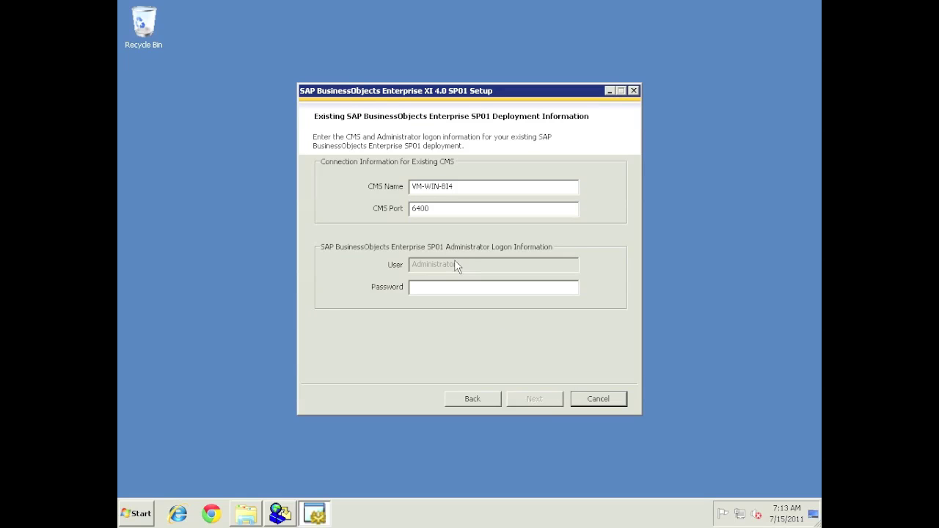
# Step: Enter the CMS Administrator password and install SP01 to completion
pyautogui.click(445, 286)
pyautogui.write('******')
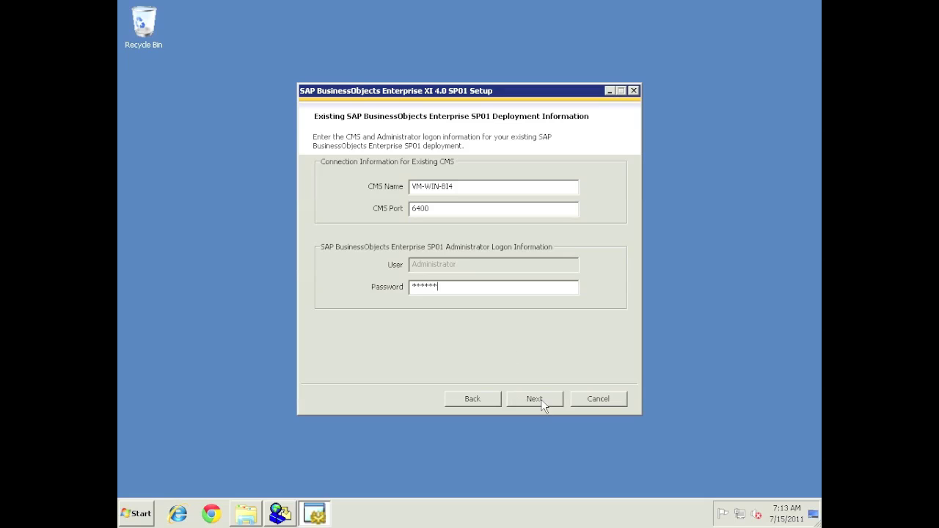
pyautogui.click(542, 403)
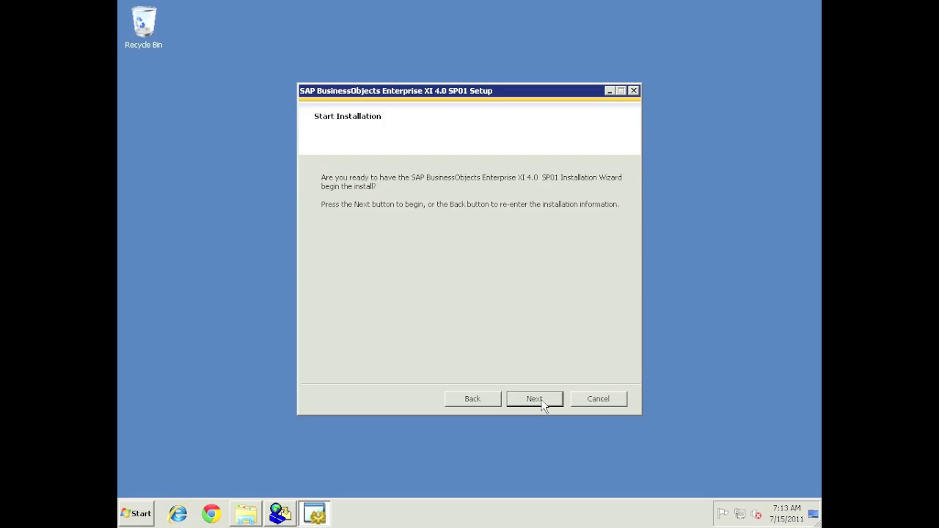
pyautogui.click(540, 399)
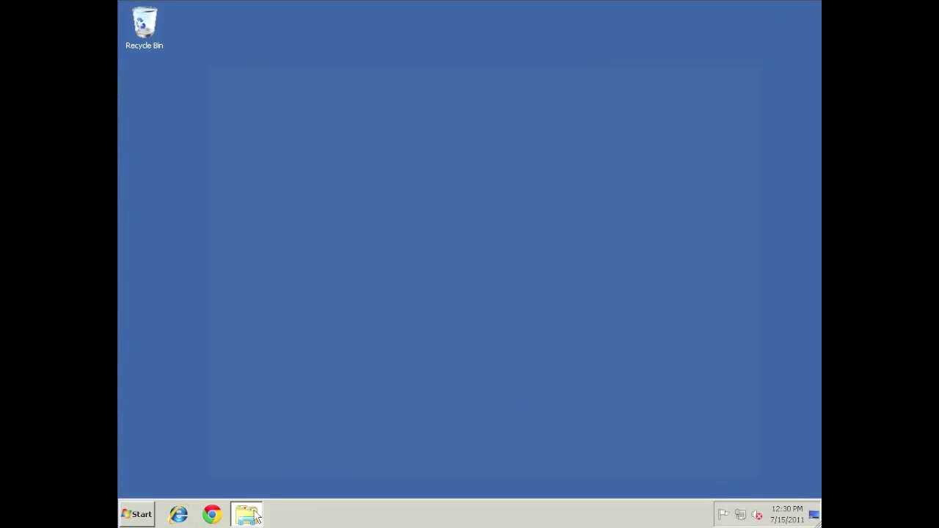
pyautogui.click(257, 513)
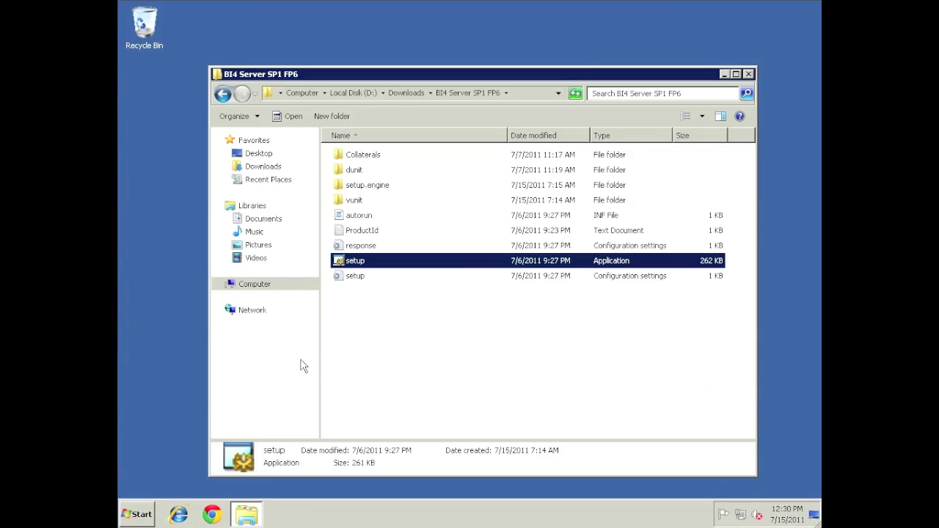
# Step: Run the Data Services setup from Downloads\DS4 Server as administrator with English as the language
pyautogui.click(400, 93)
pyautogui.doubleClick(371, 202)
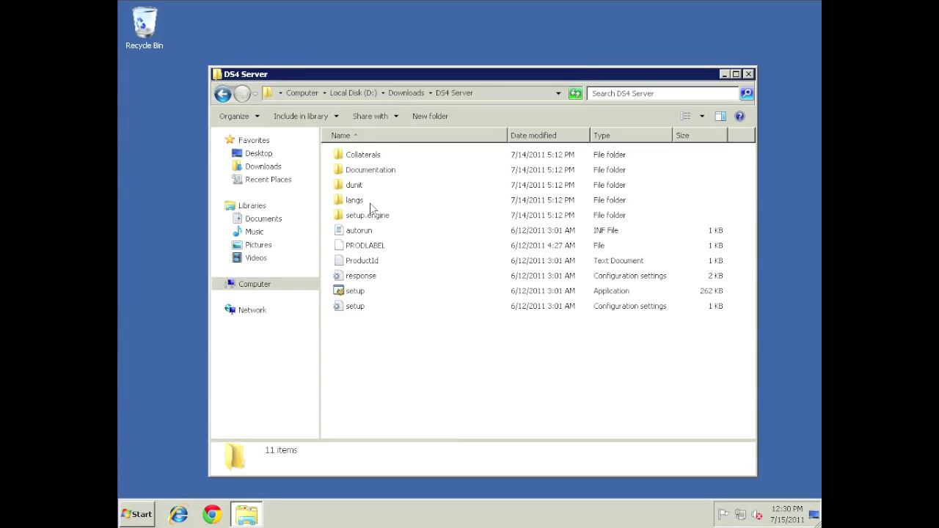
pyautogui.rightClick(357, 292)
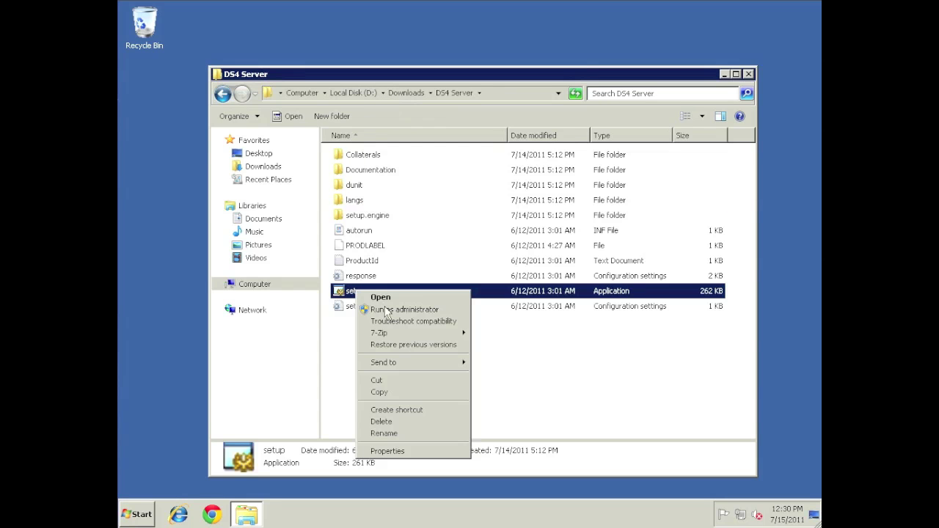
pyautogui.click(387, 309)
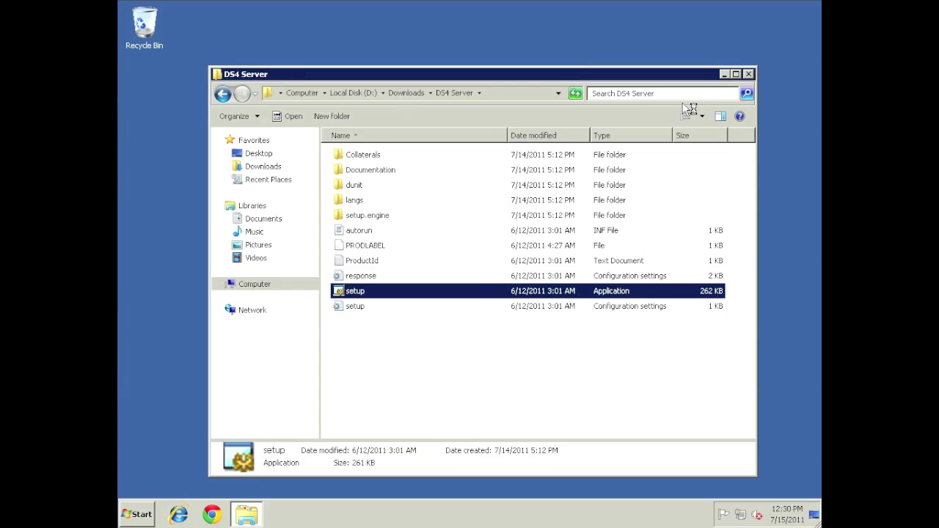
pyautogui.click(724, 75)
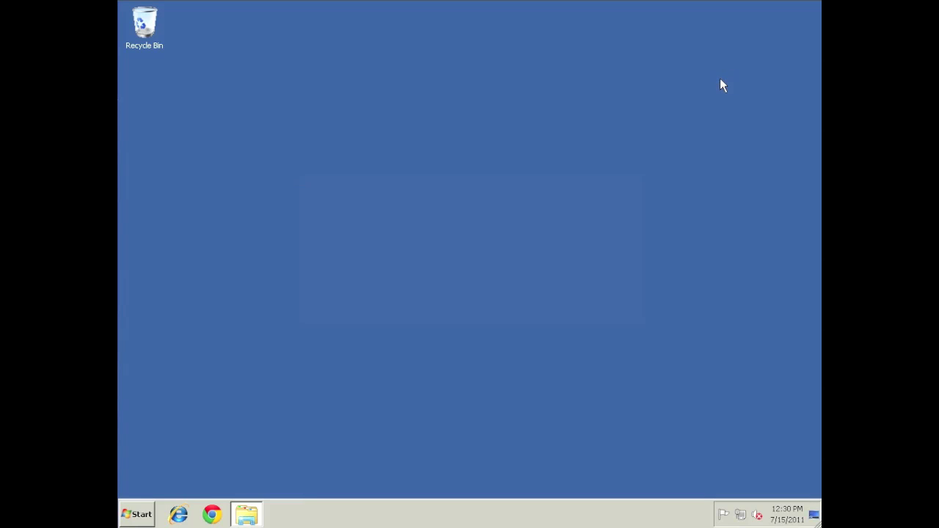
pyautogui.click(442, 289)
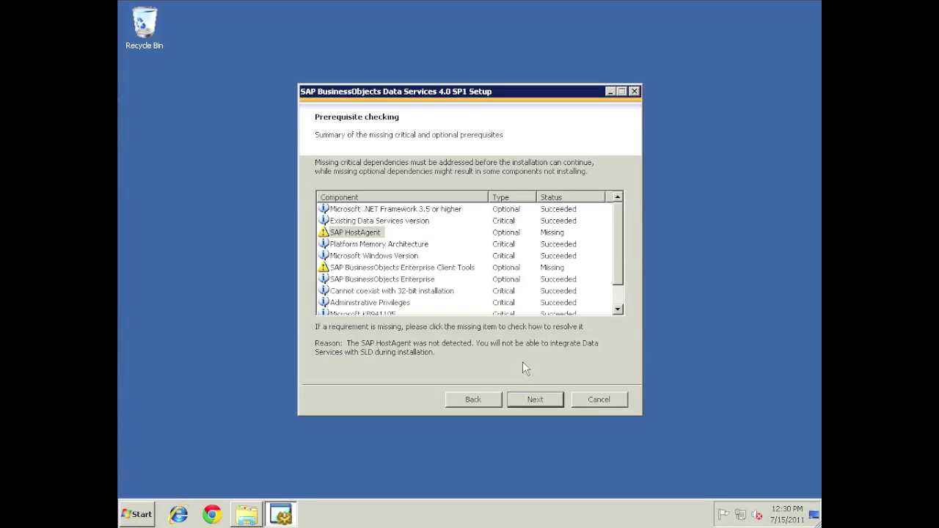
# Step: Pass the language, prerequisite and welcome pages and accept the Data Services licence agreement
pyautogui.click(617, 308)
pyautogui.click(542, 401)
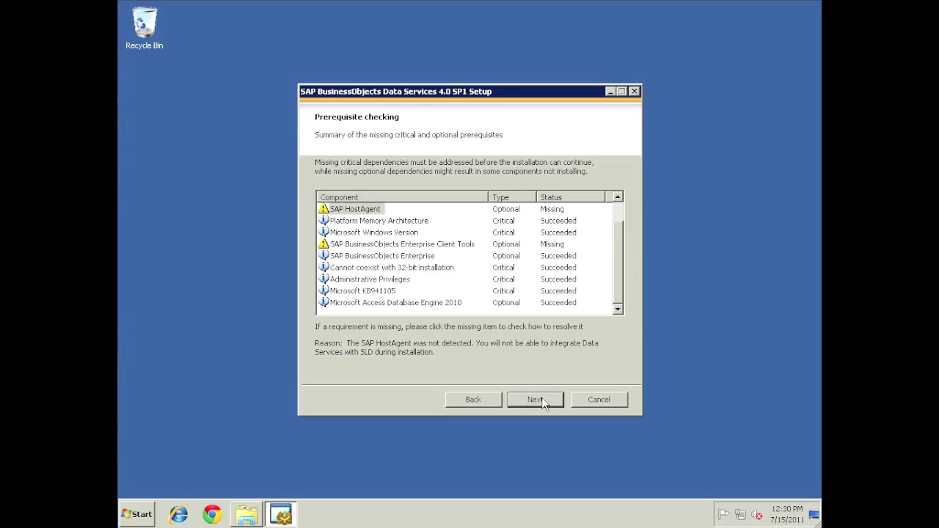
pyautogui.click(543, 401)
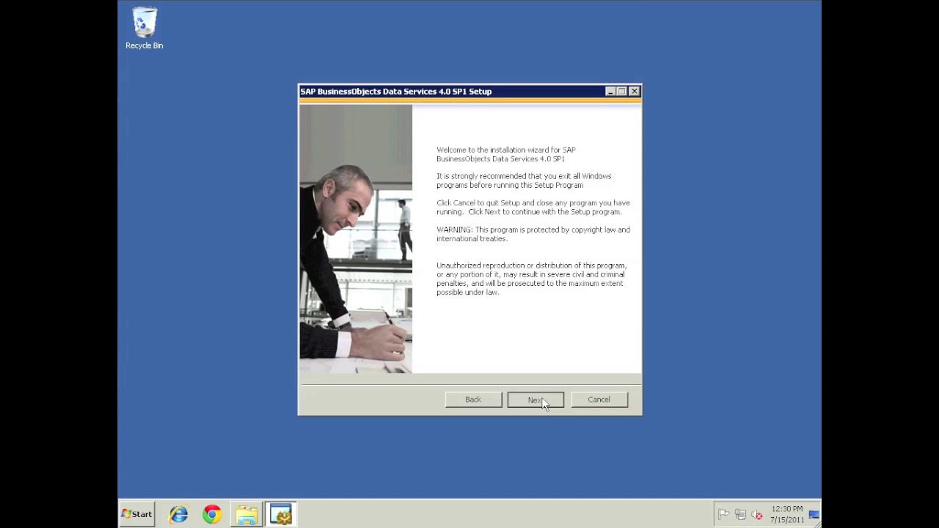
pyautogui.click(432, 354)
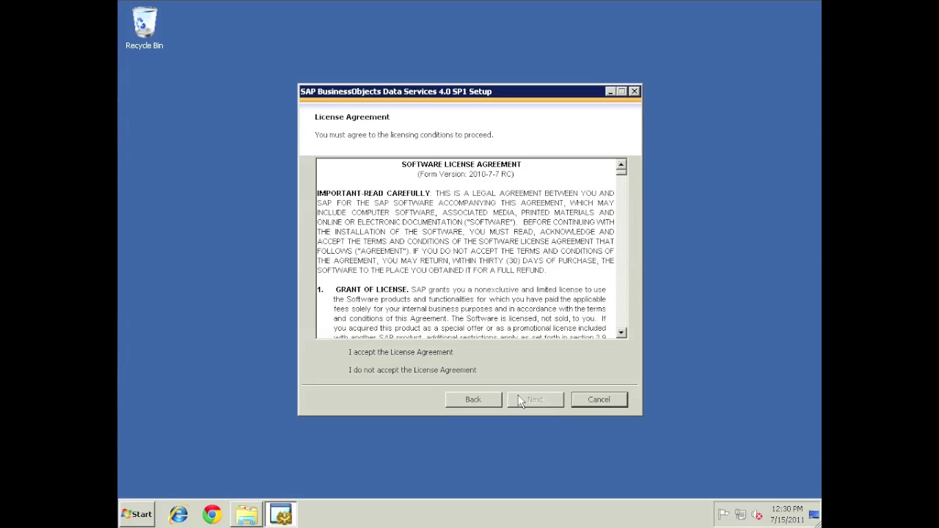
pyautogui.click(535, 398)
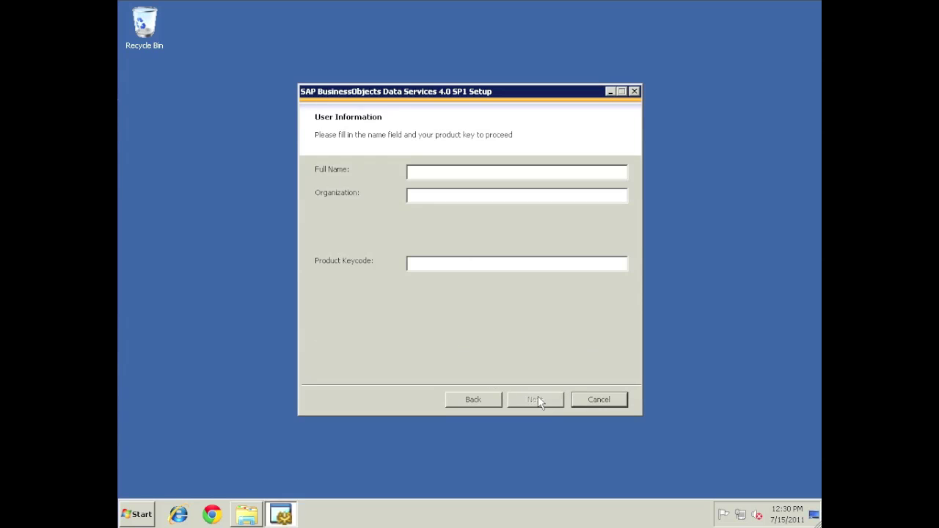
# Step: Fill in the full name, organization and product keycode, then continue to the destination folder
pyautogui.click(427, 173)
pyautogui.write('a')
pyautogui.press('Tab')
pyautogui.write('a')
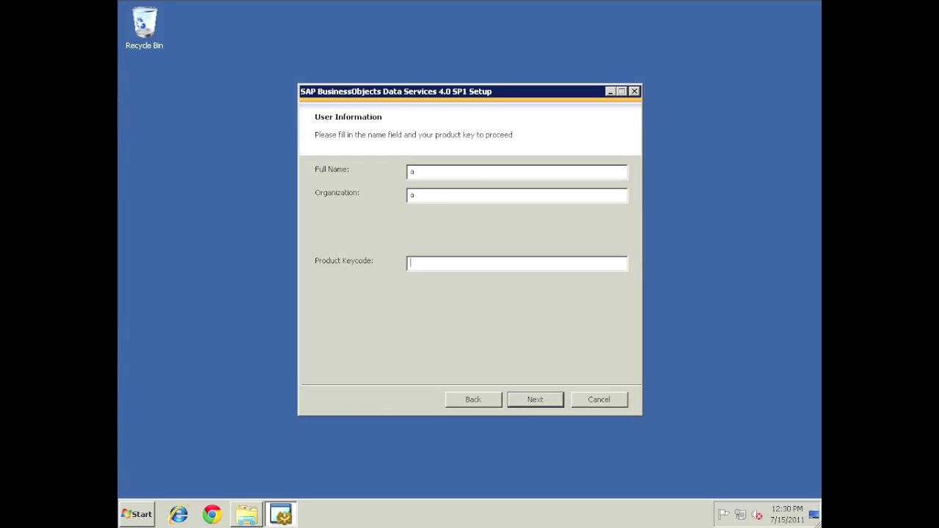
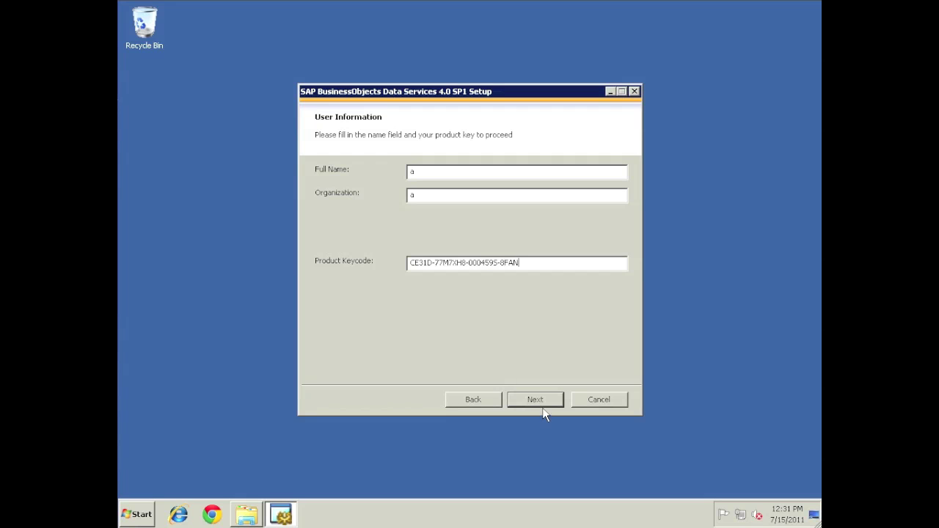
pyautogui.click(543, 408)
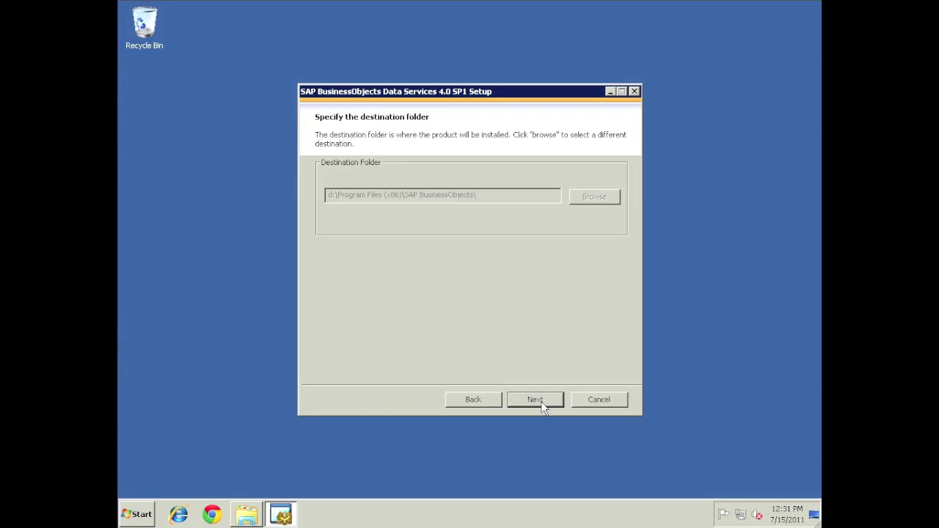
# Step: Keep the default destination and language packs, and connect to CMS vm-win-bi4 with its password
pyautogui.click(534, 399)
pyautogui.click(534, 399)
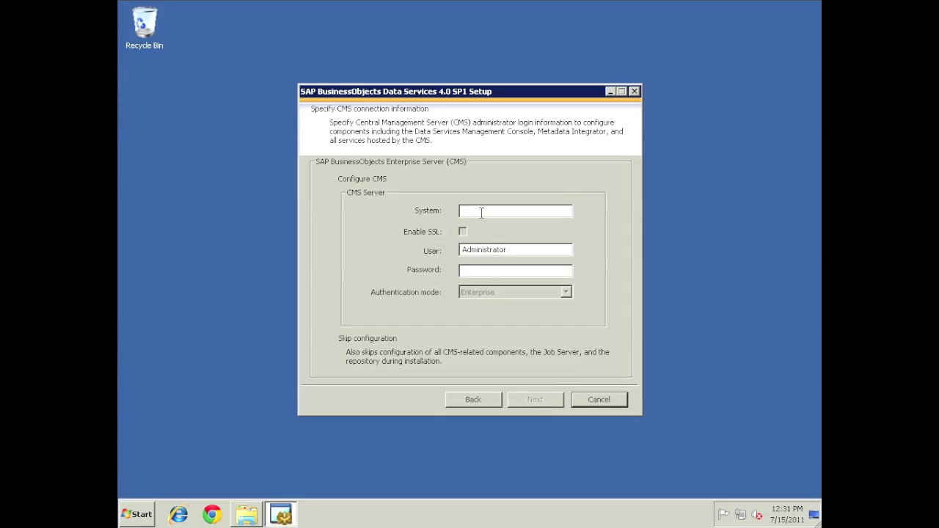
pyautogui.click(481, 212)
pyautogui.write('vm-wi')
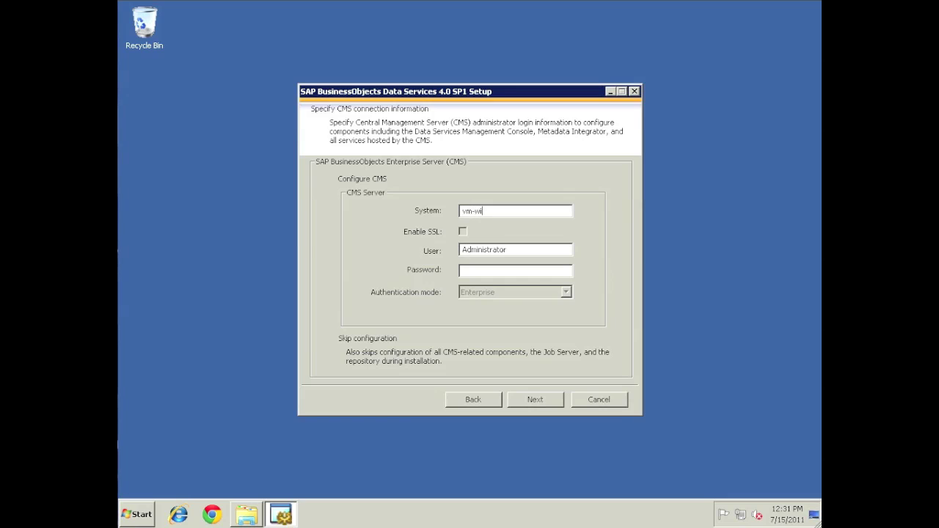
pyautogui.write('n-bi4')
pyautogui.click(470, 270)
pyautogui.write('***')
pyautogui.press('BackSpace')
pyautogui.press('BackSpace')
pyautogui.write('*****')
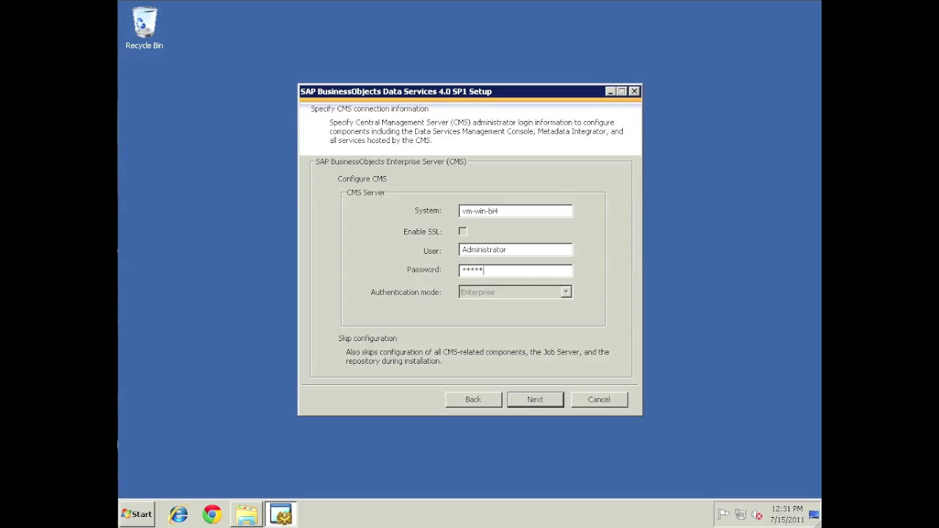
pyautogui.click(535, 400)
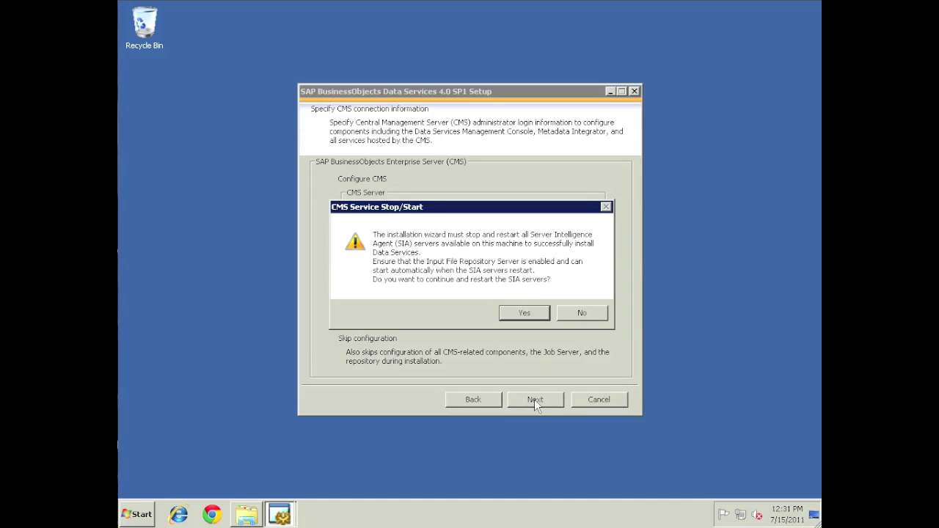
# Step: Agree to restart the SIA servers, accept the selected features, and pass the configuration merge step
pyautogui.click(528, 317)
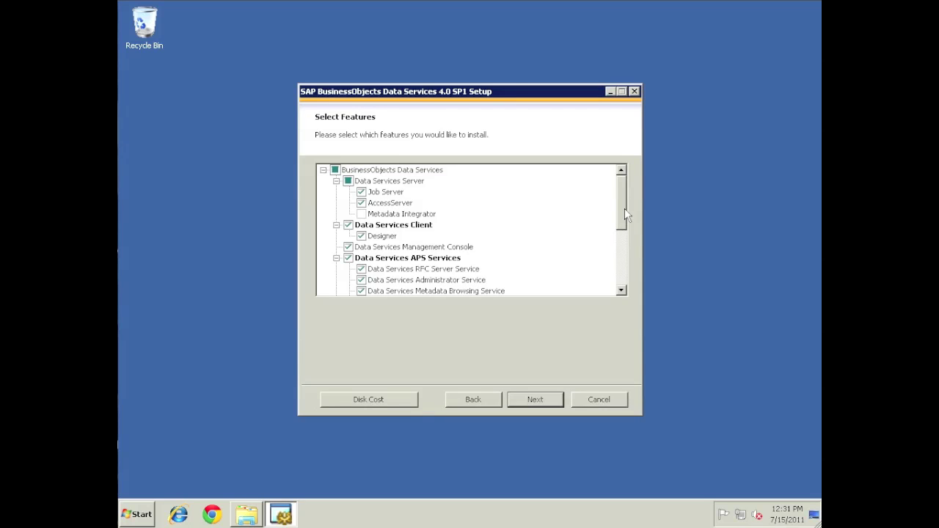
pyautogui.moveTo(624, 209); pyautogui.dragTo(620, 273)
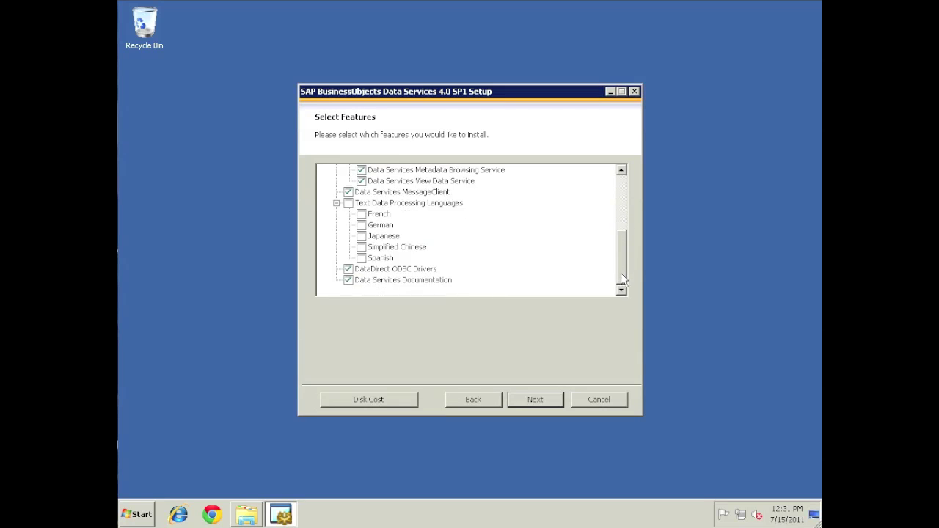
pyautogui.click(535, 402)
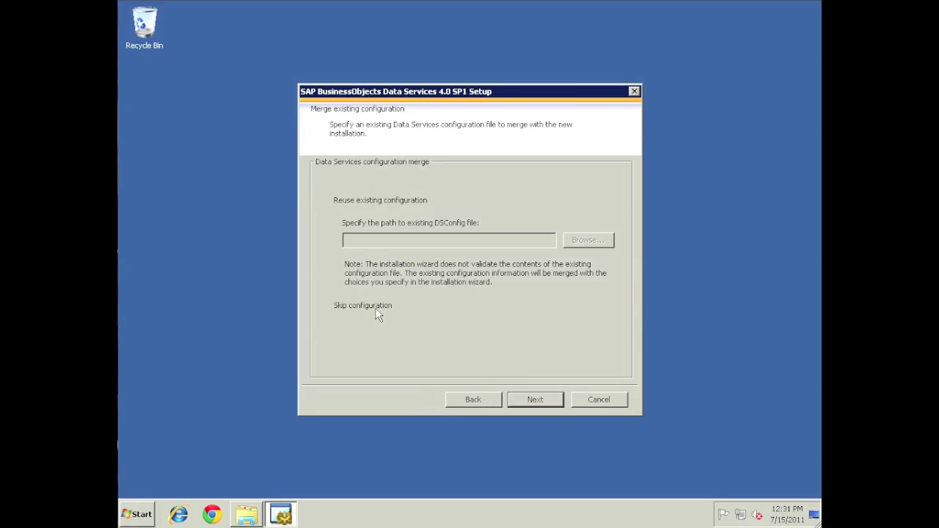
pyautogui.click(536, 399)
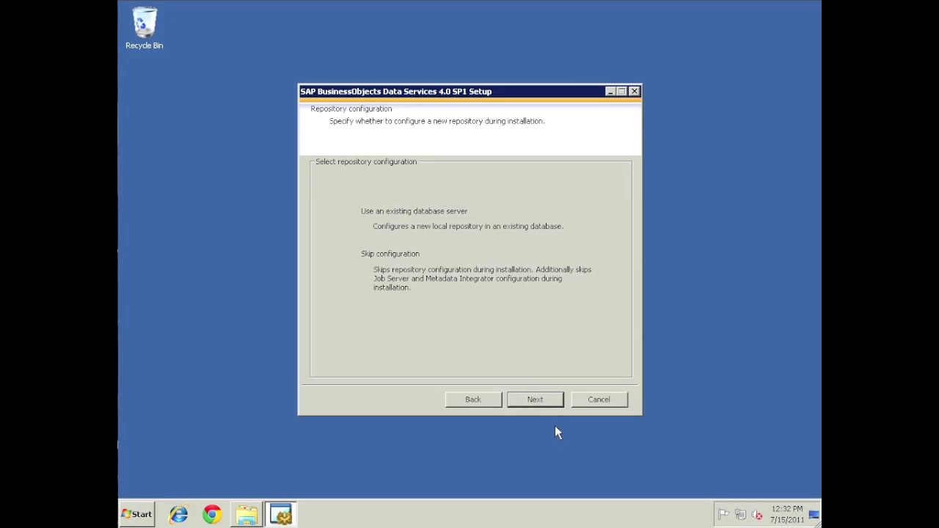
# Step: Register repository BI_DSRep on localhost SQL Server database BI_DSRepo with user sa and its password
pyautogui.click(538, 400)
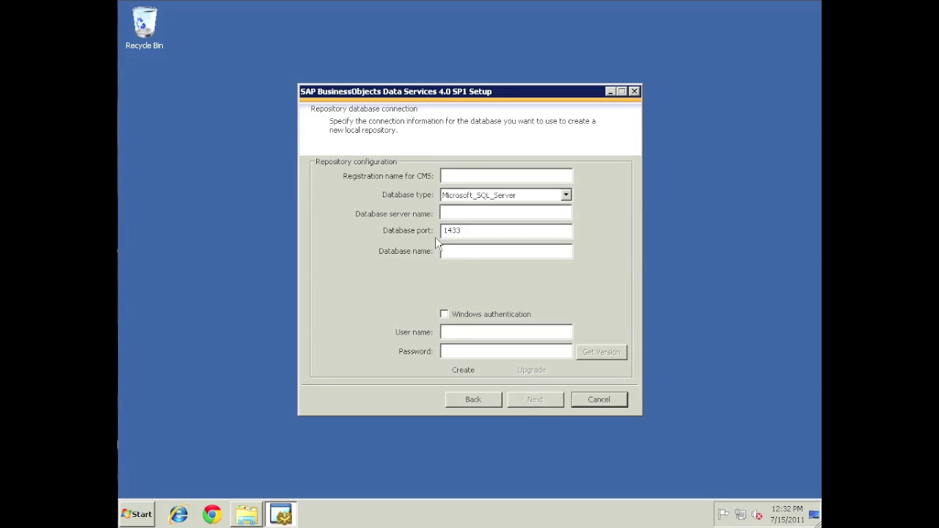
pyautogui.click(457, 176)
pyautogui.write('BI_DSRep')
pyautogui.press('Tab')
pyautogui.press('Tab')
pyautogui.write('localhost')
pyautogui.press('Tab')
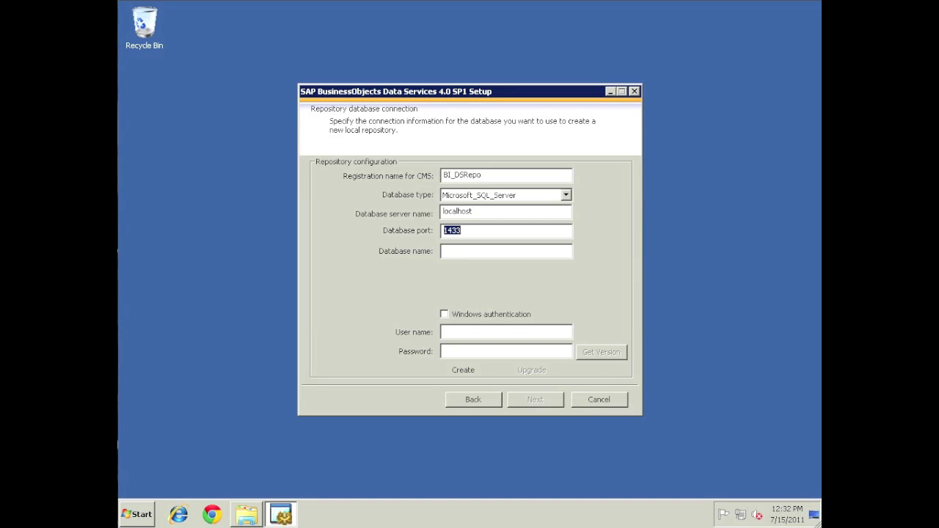
pyautogui.press('Tab')
pyautogui.write('BI_DSRepo')
pyautogui.press('Tab')
pyautogui.press('Tab')
pyautogui.write('sa')
pyautogui.press('Tab')
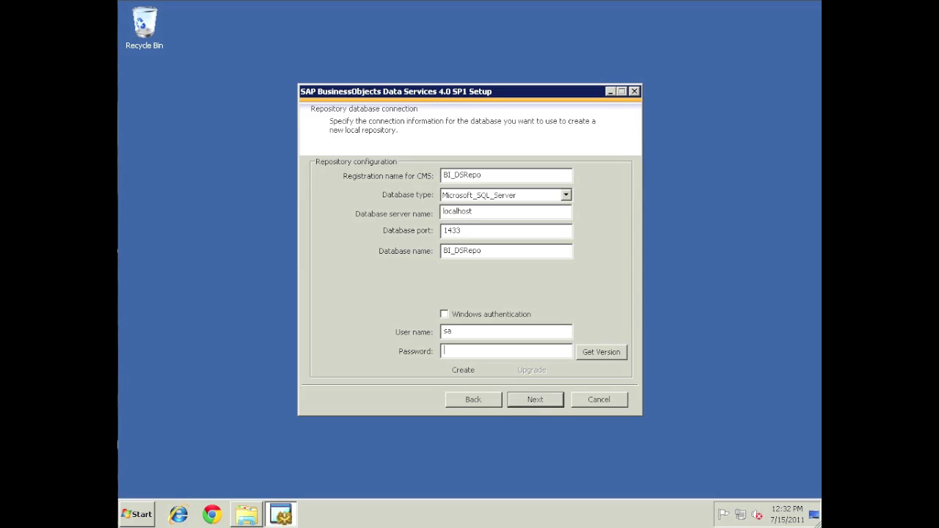
pyautogui.write('******')
pyautogui.click(541, 400)
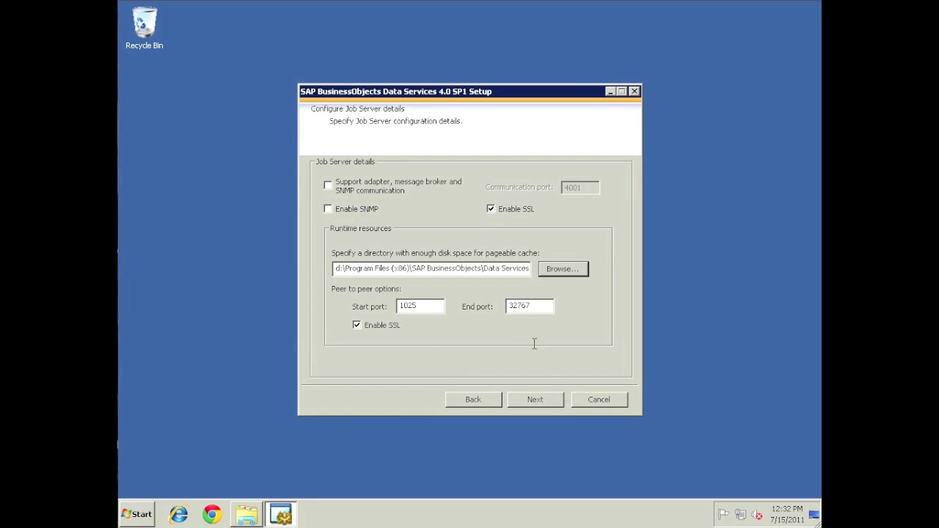
# Step: Keep the Job Server defaults and replace the login user with the service account name
pyautogui.click(529, 400)
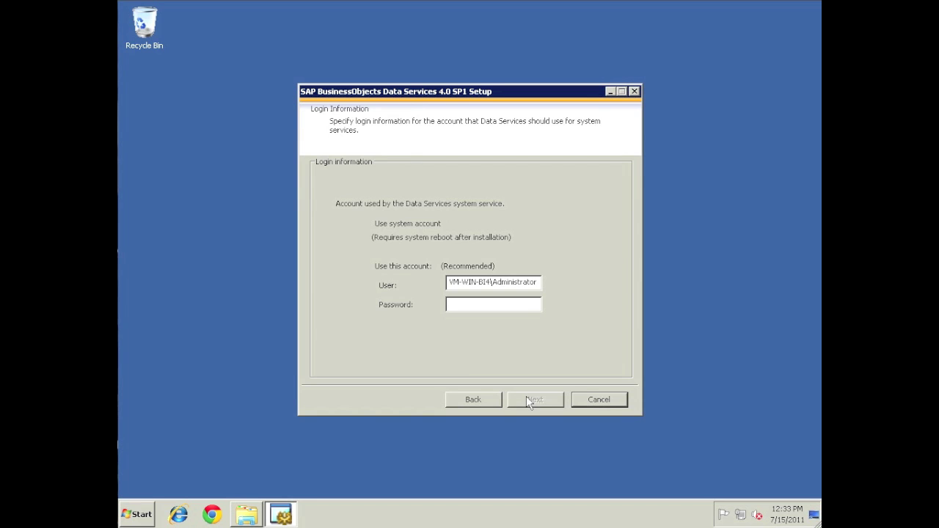
pyautogui.moveTo(493, 283); pyautogui.dragTo(559, 282)
pyautogui.write('svc')
pyautogui.write('*')
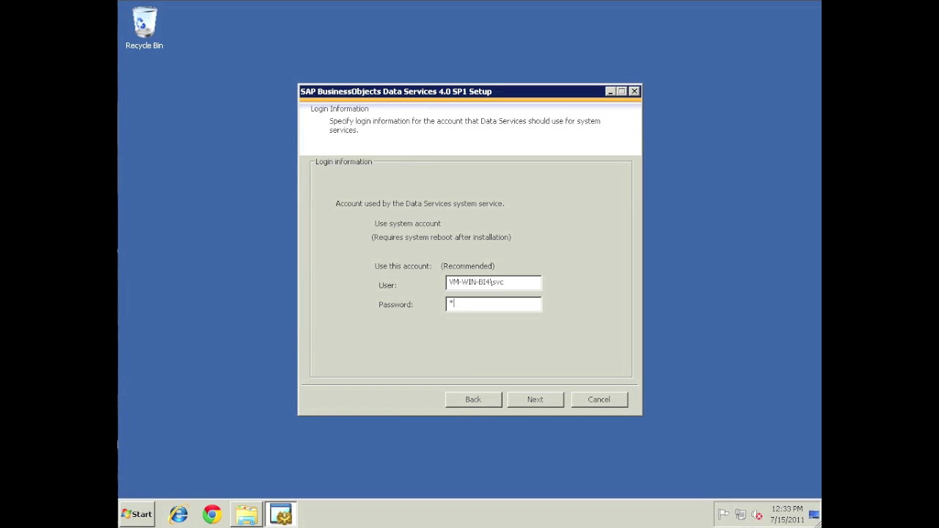
pyautogui.write('*****')
# Step: Confirm the service login, disable the Access Server, keep metadata ports 4010 and 4011, and install
pyautogui.click(538, 404)
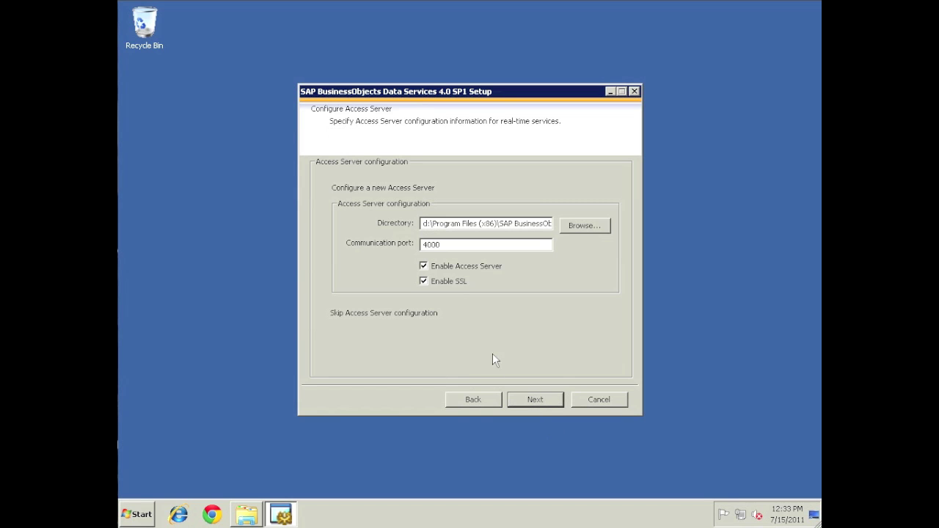
pyautogui.click(446, 266)
pyautogui.click(540, 398)
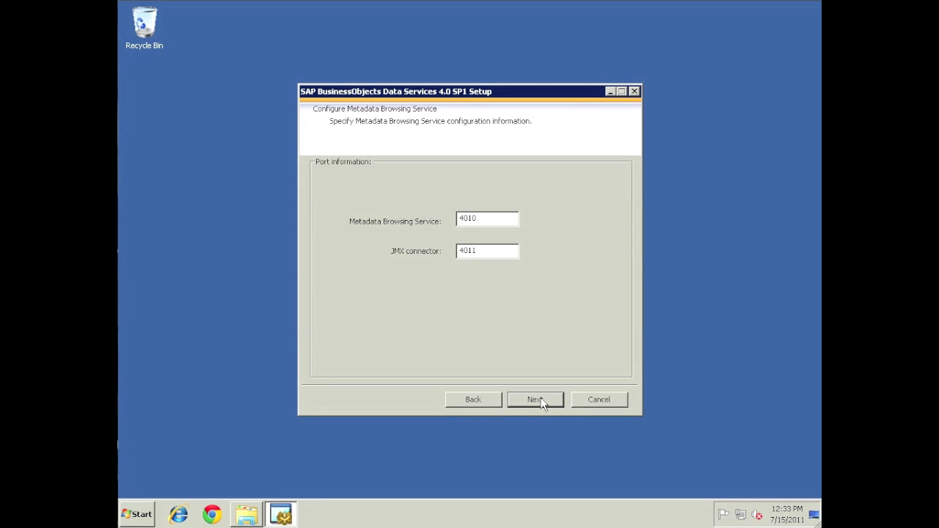
pyautogui.click(536, 400)
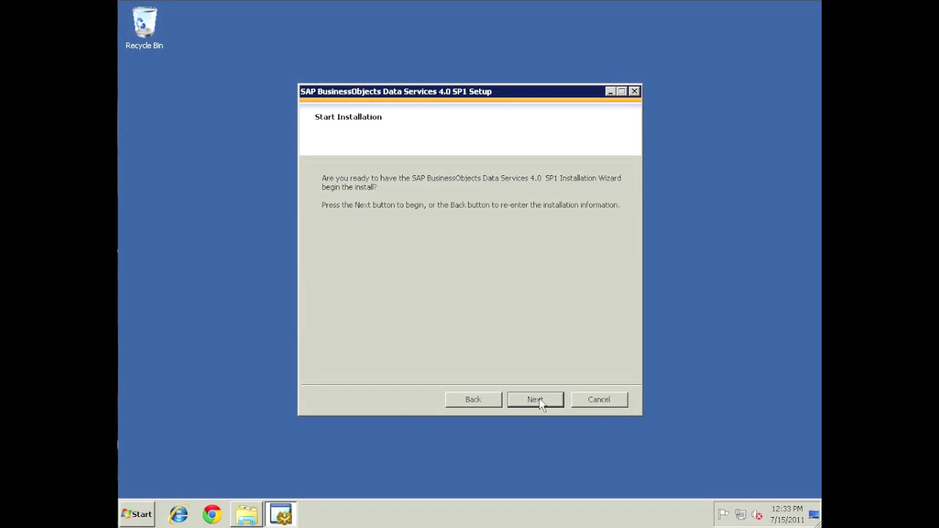
pyautogui.click(540, 402)
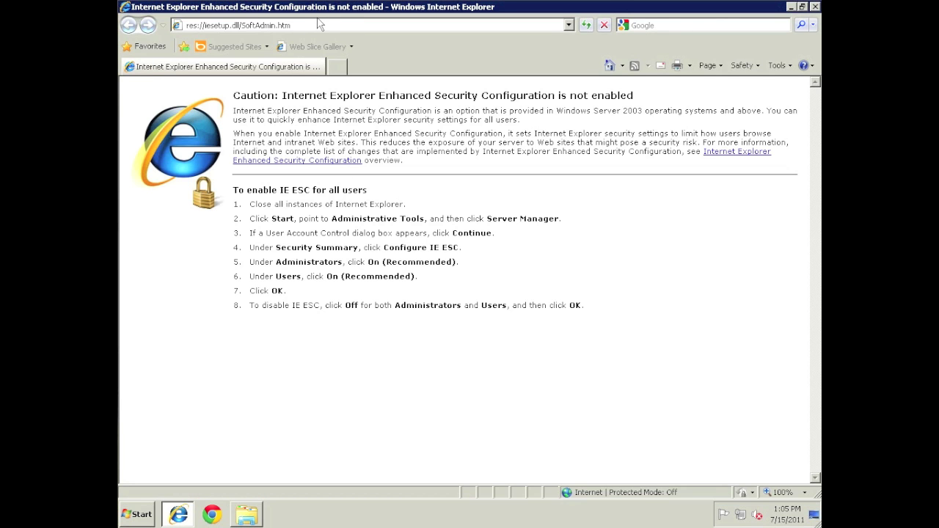
pyautogui.click(319, 24)
pyautogui.write('htt')
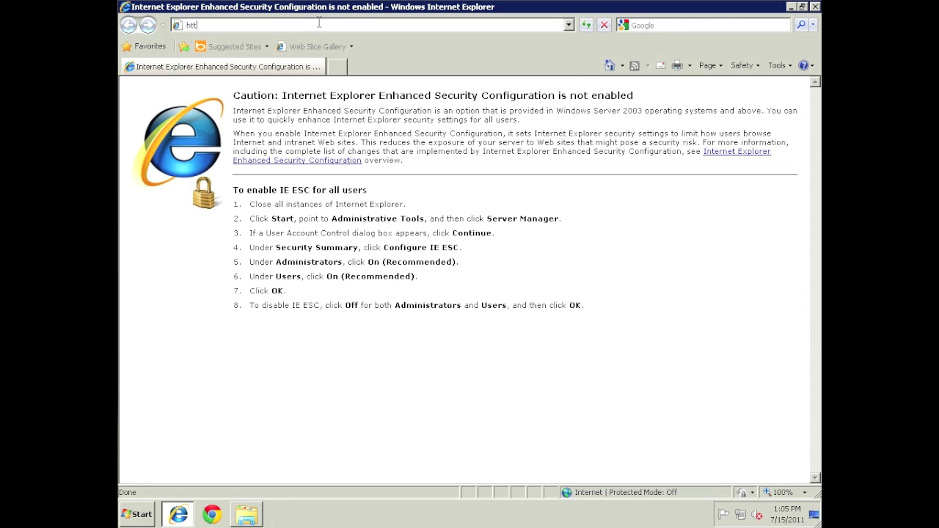
pyautogui.write('p://localh')
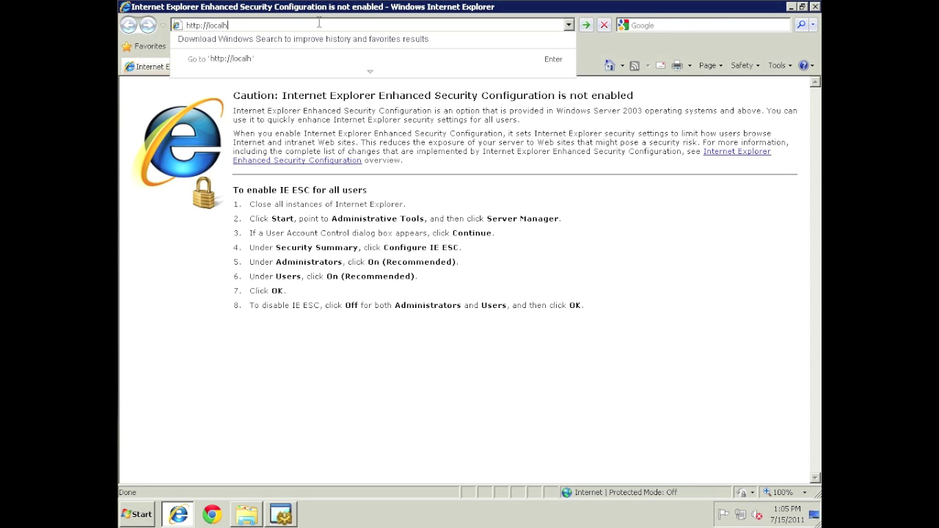
pyautogui.write('ost/BOE/CMC')
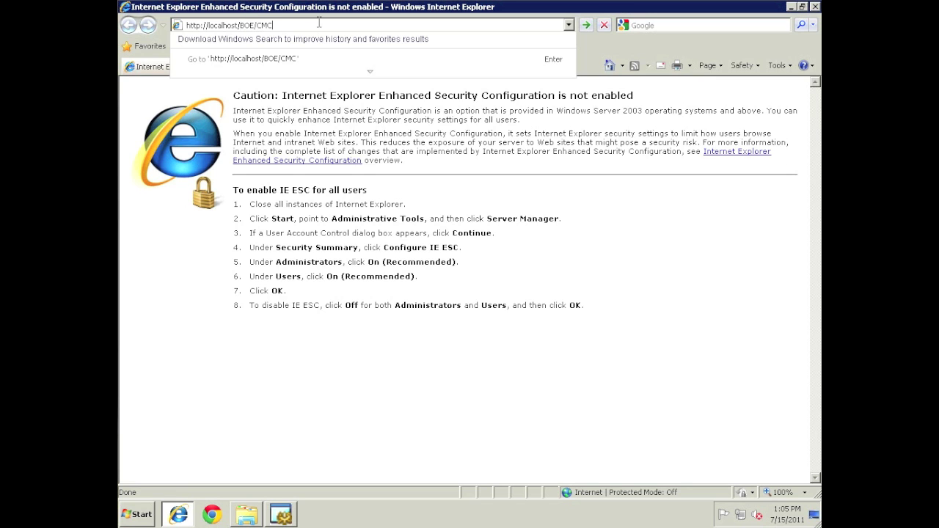
pyautogui.press('Return')
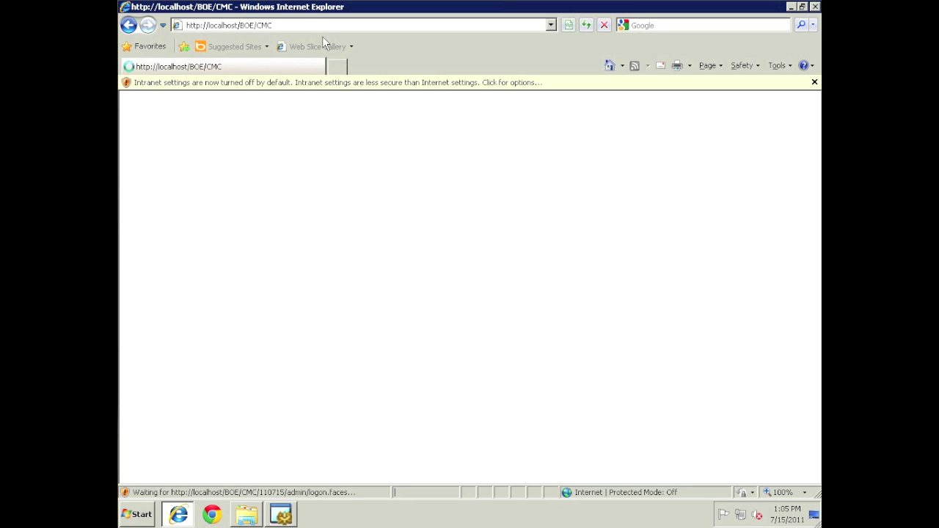
pyautogui.click(369, 84)
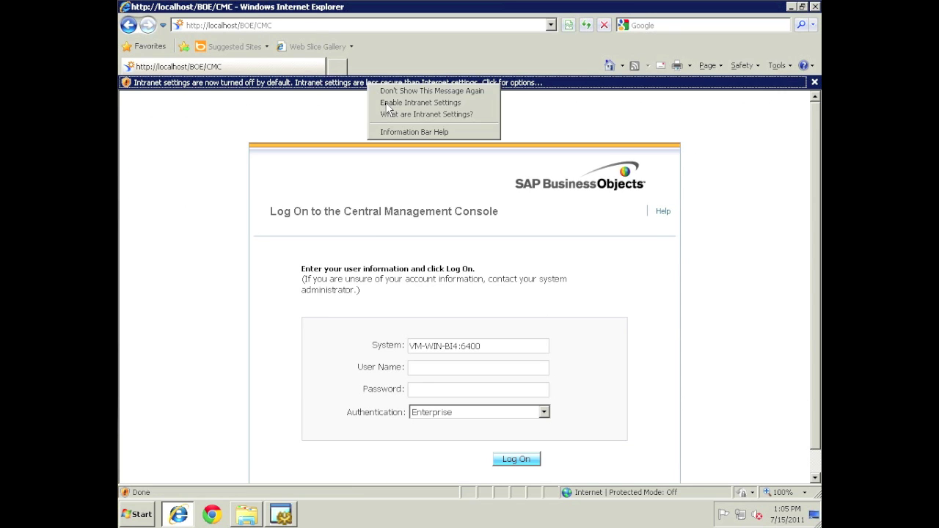
pyautogui.click(386, 104)
pyautogui.click(445, 286)
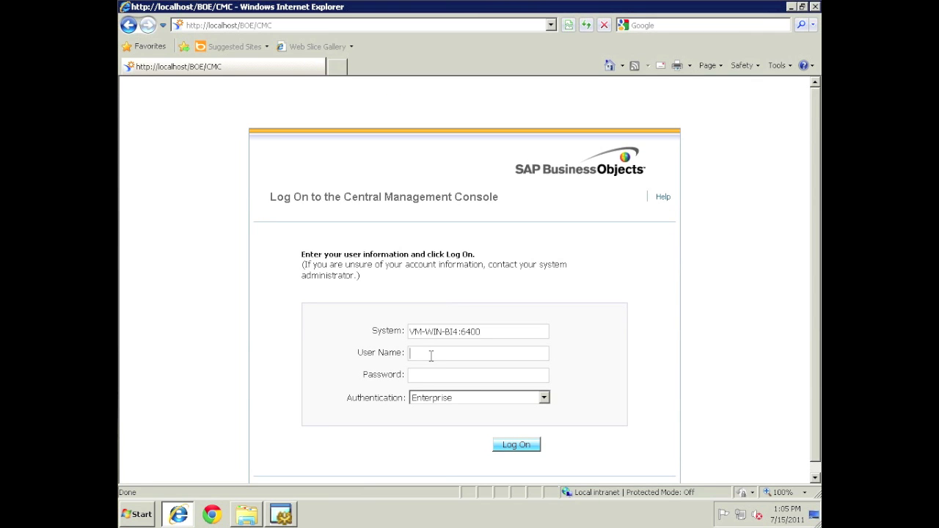
# Step: Log on to the CMC as administrator, decline the reboot, and view the License Keys page
pyautogui.write('administrator')
pyautogui.press('Tab')
pyautogui.write('******')
pyautogui.press('Return')
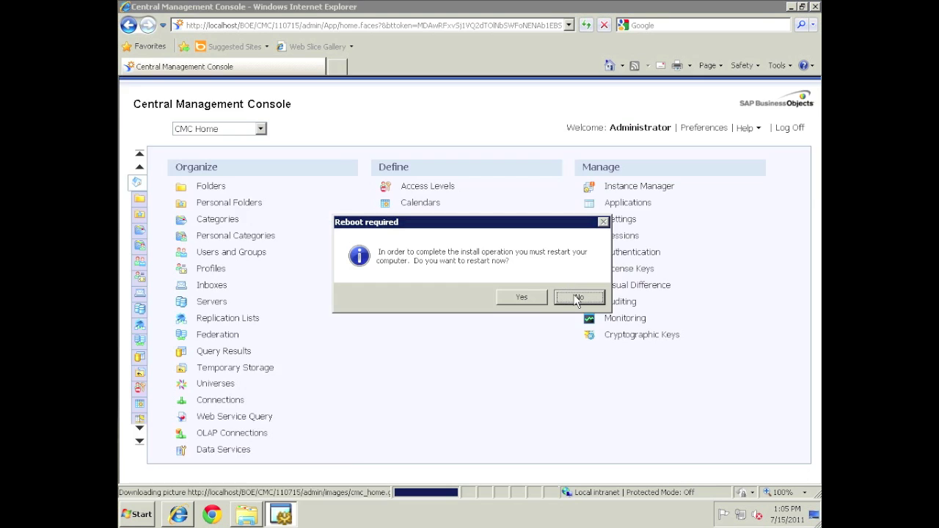
pyautogui.click(578, 300)
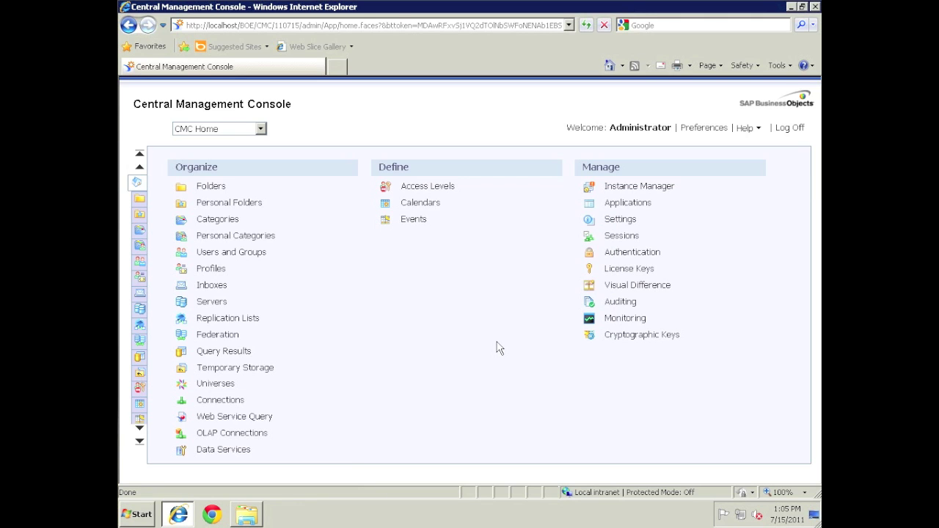
pyautogui.click(629, 269)
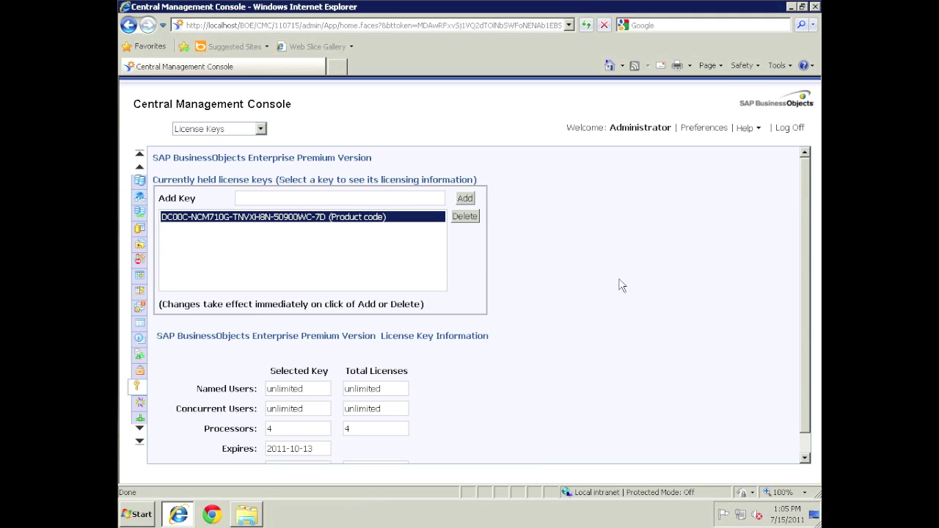
# Step: Review the license key details in the Central Management Console
pyautogui.scroll(-1, 621, 286)
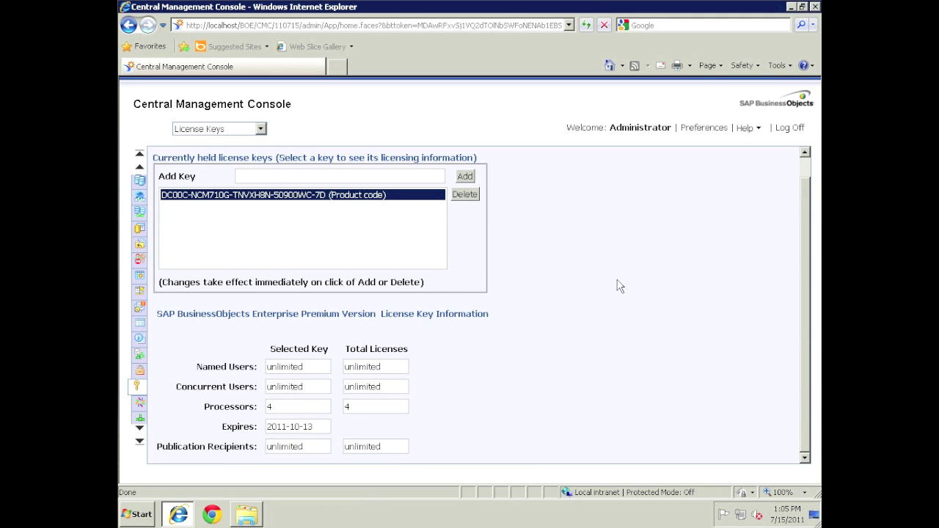
pyautogui.scroll(1, 619, 285)
pyautogui.click(139, 156)
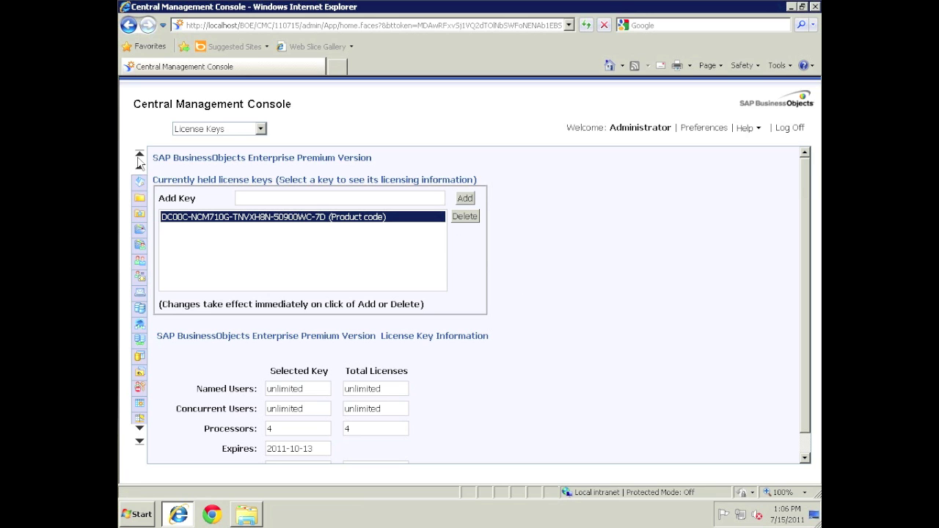
# Step: Confirm BI_DSRepo is registered under Data Services repositories, then log off the CMC
pyautogui.click(138, 182)
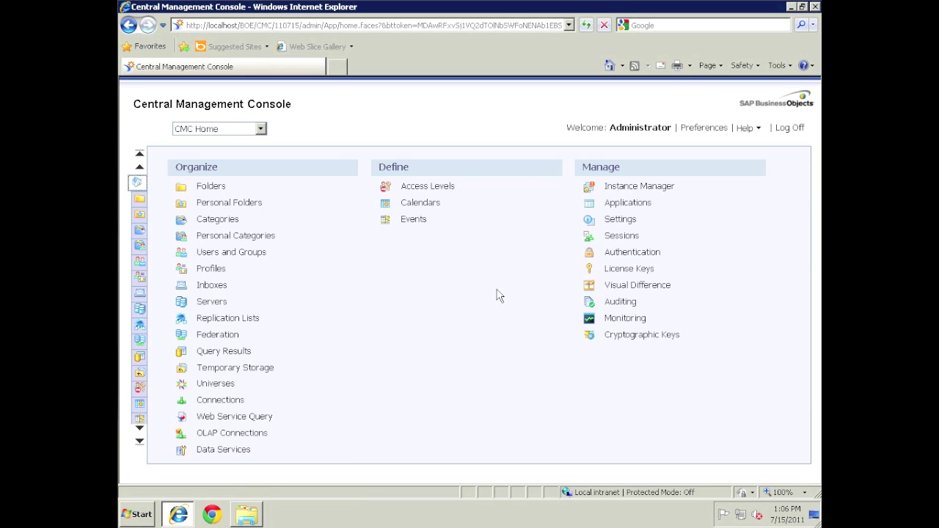
pyautogui.click(241, 451)
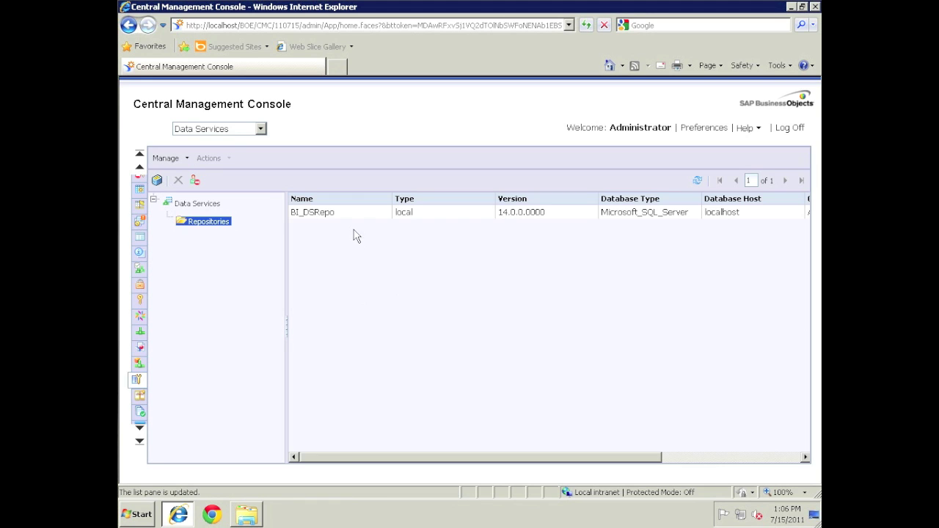
pyautogui.click(325, 214)
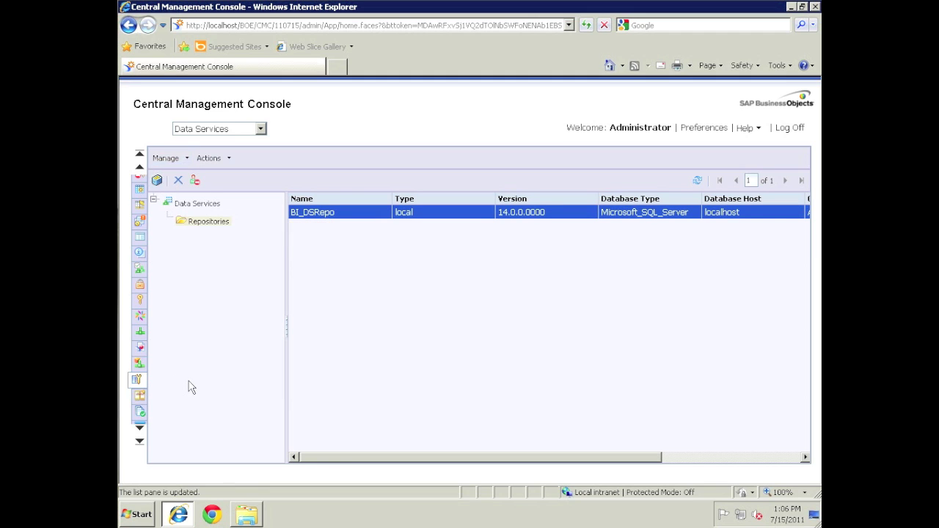
pyautogui.click(792, 128)
# Step: Change the address to /BOE/BI and log on to the BI launch pad with the account password
pyautogui.click(259, 25)
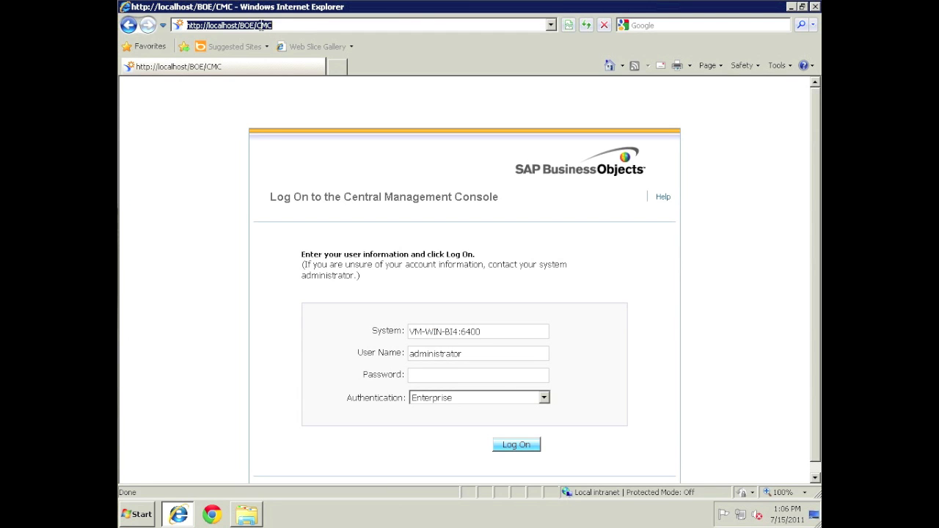
pyautogui.click(259, 25)
pyautogui.keyDown('shift'); pyautogui.click(291, 26); pyautogui.keyUp('shift')
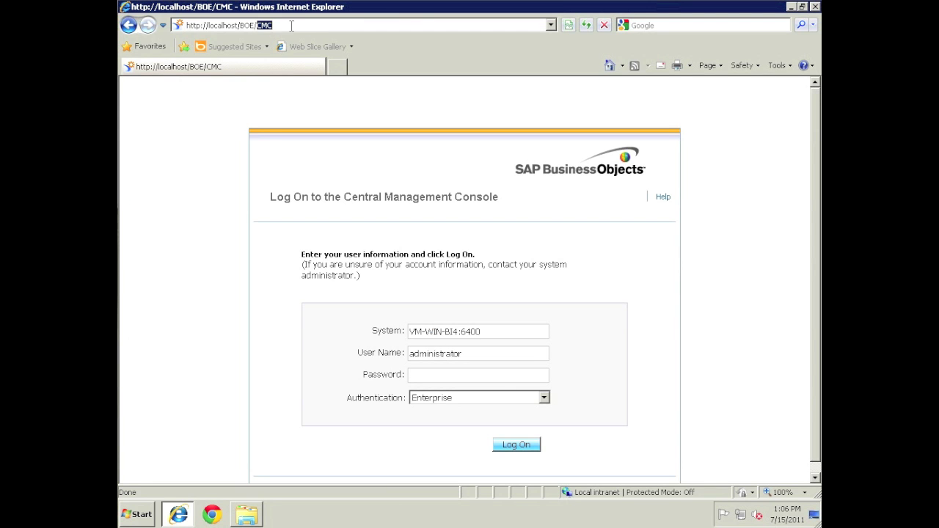
pyautogui.write('BI')
pyautogui.press('Return')
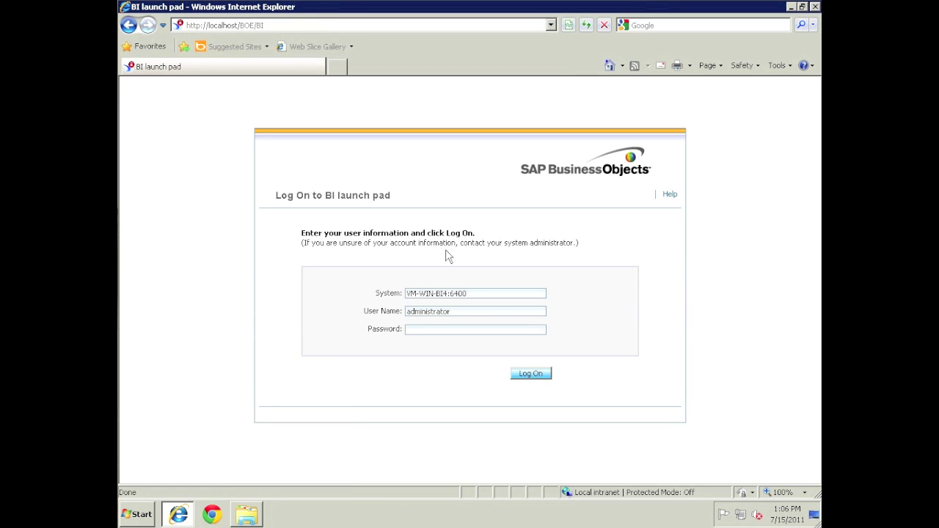
pyautogui.click(429, 330)
pyautogui.press('Return')
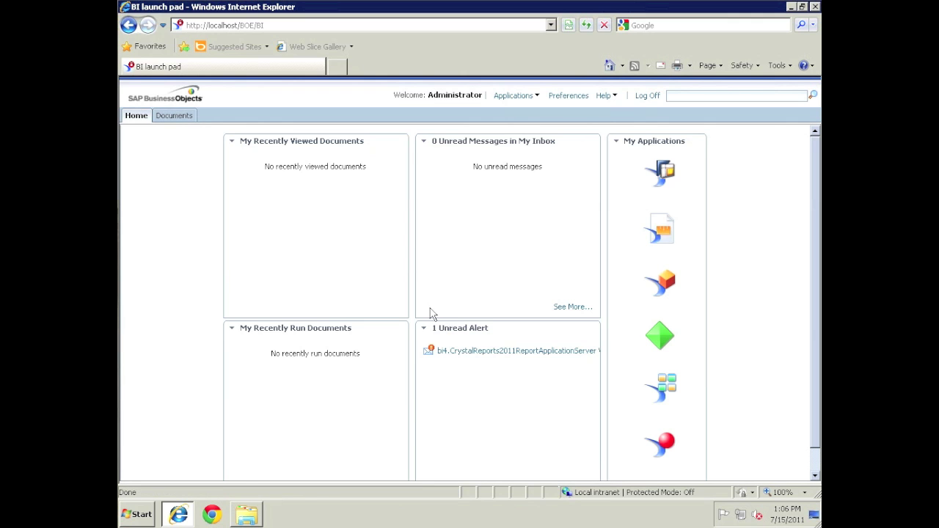
# Step: Log off the BI launch pad and browse to /BOE/LCM
pyautogui.click(643, 97)
pyautogui.click(291, 26)
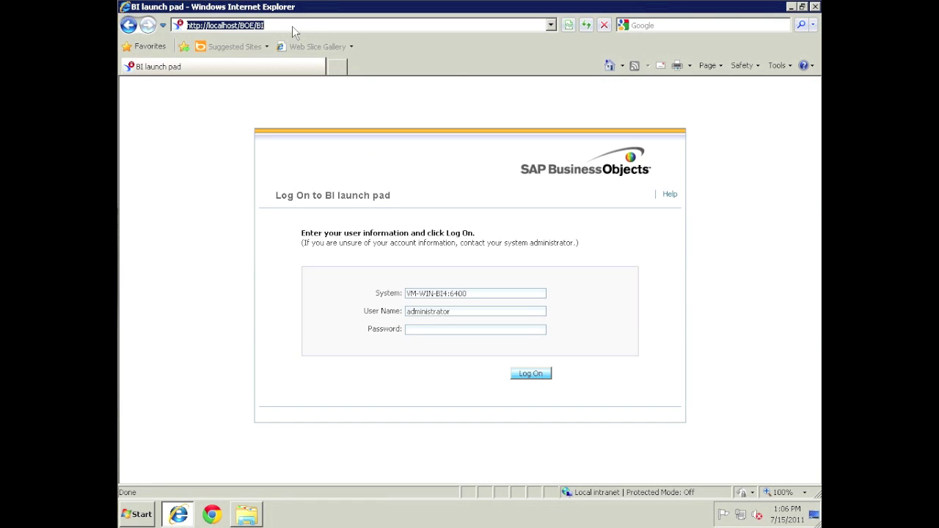
pyautogui.click(294, 26)
pyautogui.press('BackSpace')
pyautogui.press('BackSpace')
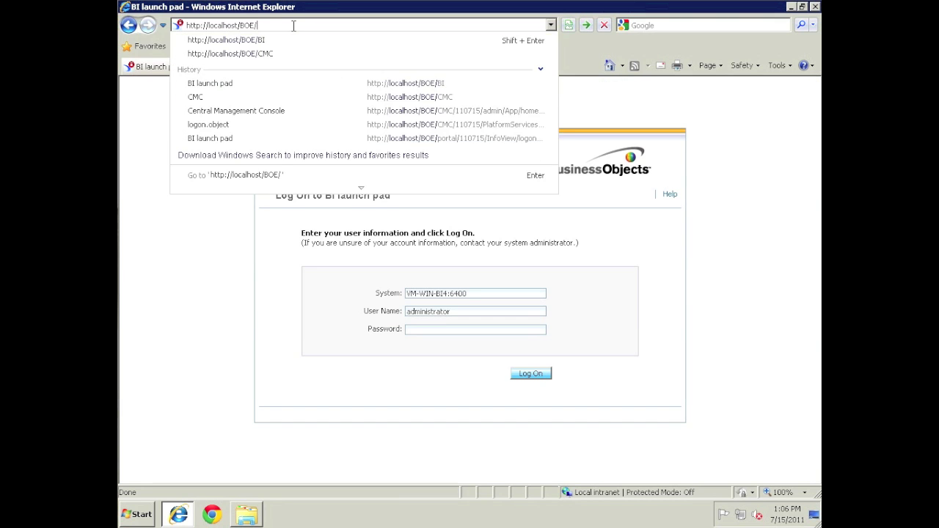
pyautogui.write('LCM')
pyautogui.press('Return')
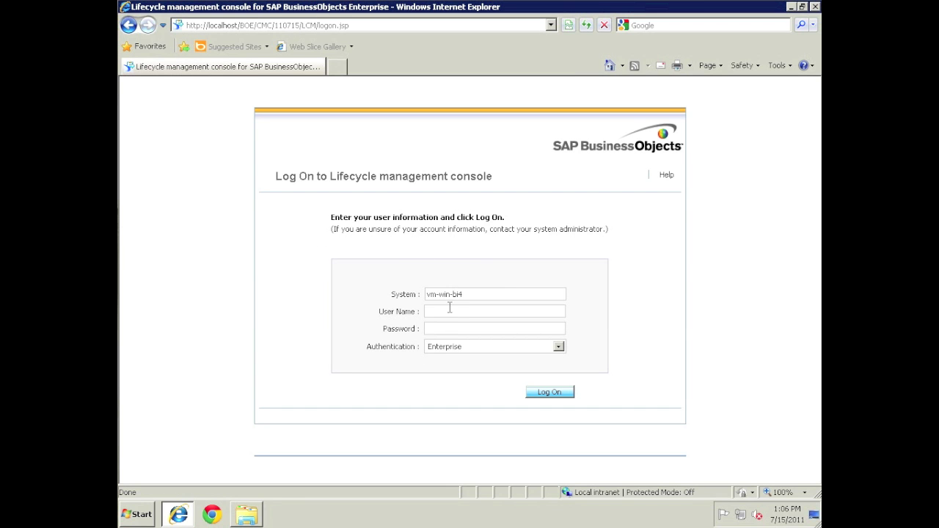
# Step: Sign in to the Lifecycle management console as administrator, then log out
pyautogui.write('administrator')
pyautogui.press('Tab')
pyautogui.write('******')
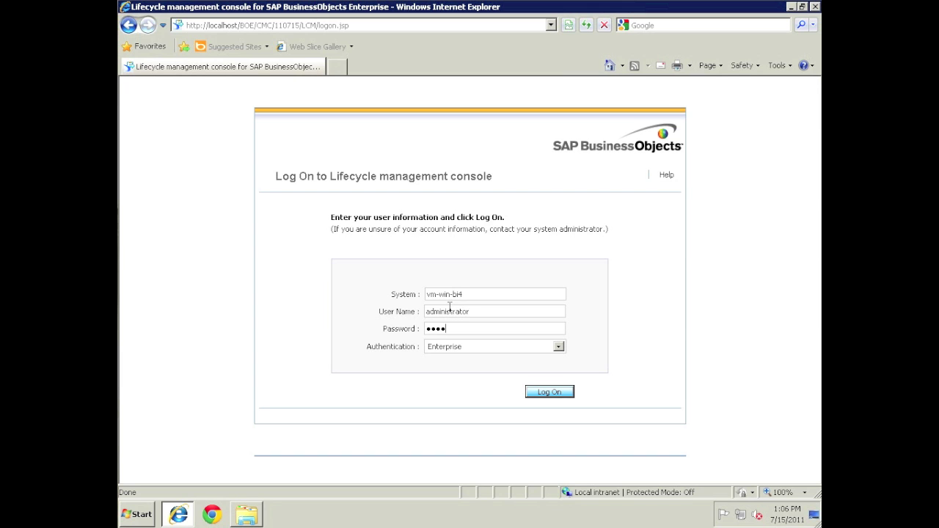
pyautogui.press('Return')
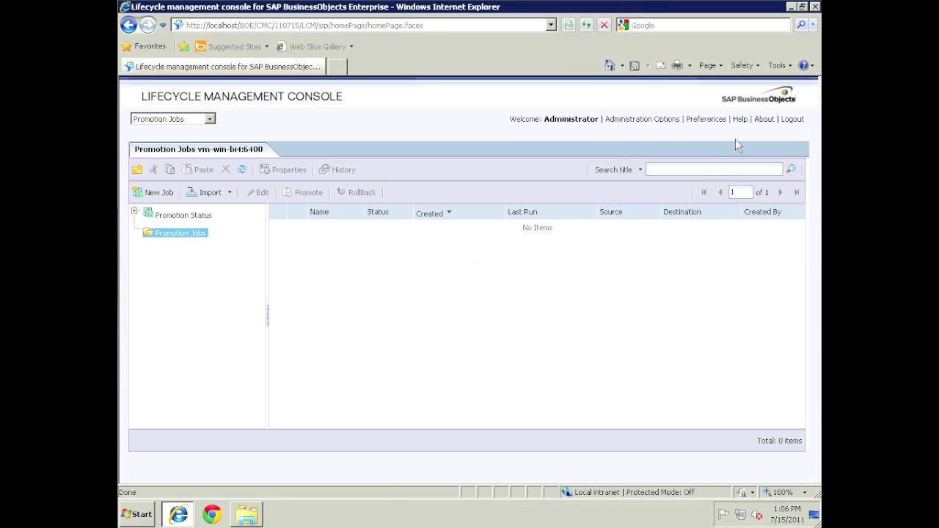
pyautogui.click(792, 119)
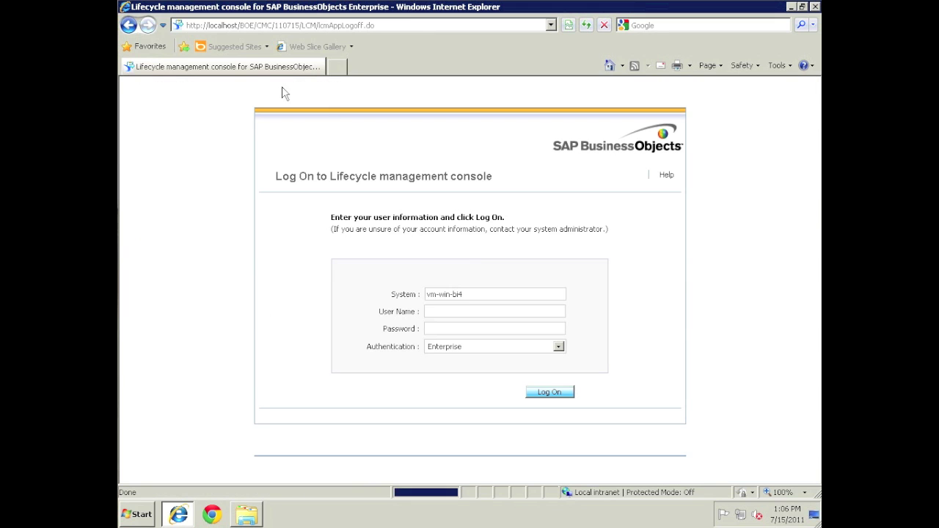
pyautogui.click(256, 26)
# Step: Browse to localhost/DataServices to reach the Management Console logon
pyautogui.click(240, 26)
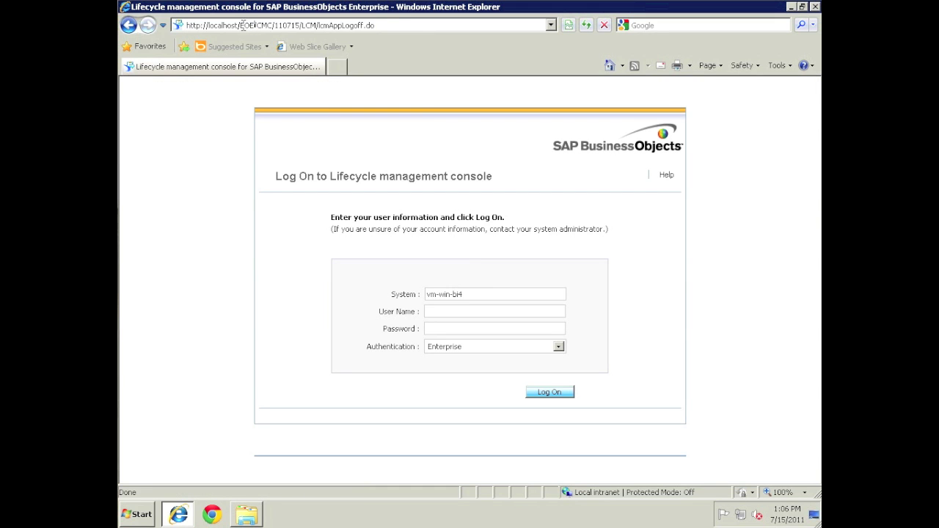
pyautogui.moveTo(240, 26); pyautogui.dragTo(385, 25)
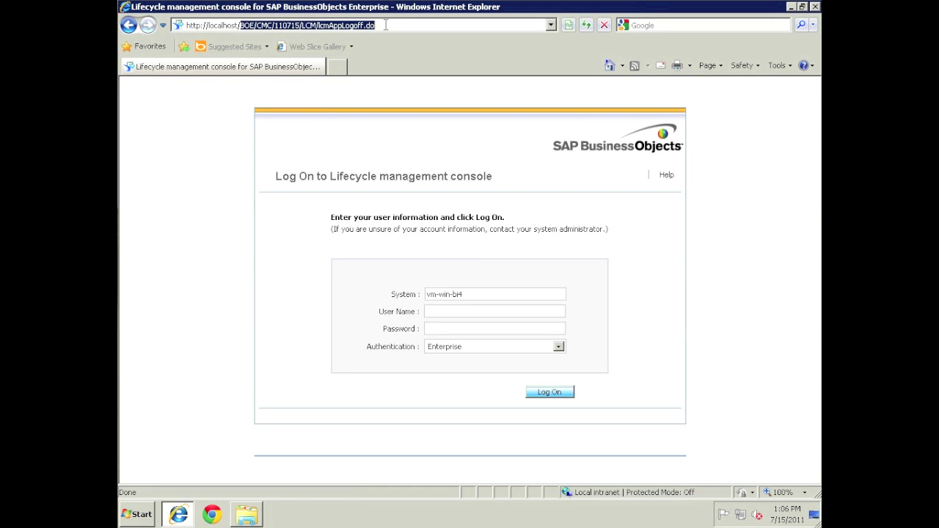
pyautogui.write('DataServices')
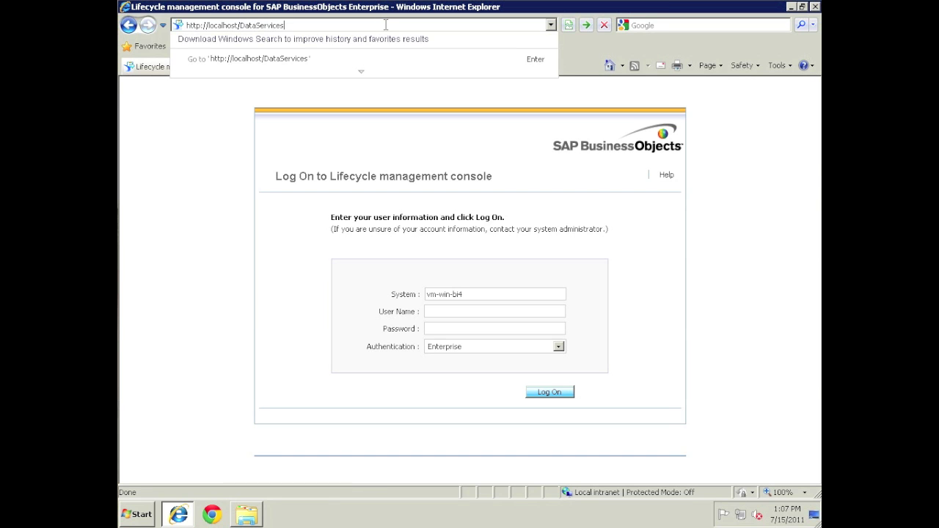
pyautogui.press('Return')
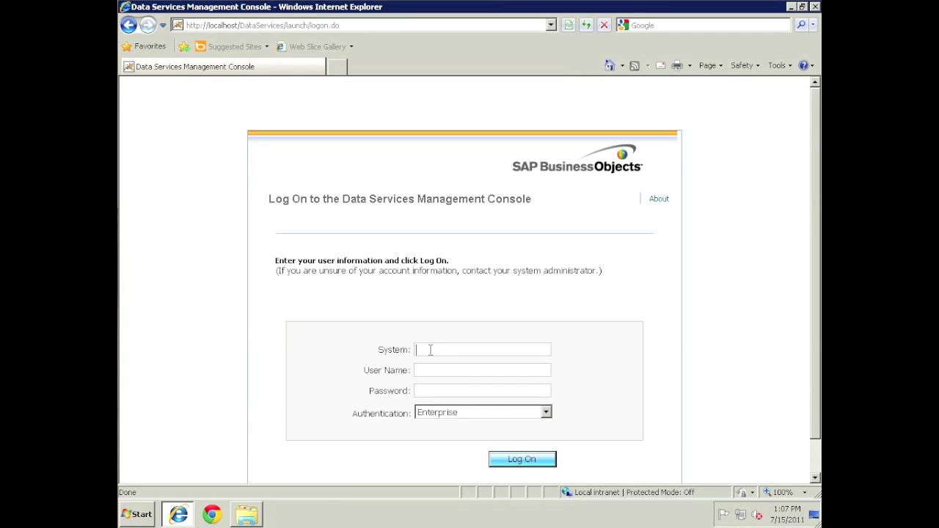
# Step: Log on to the Management Console with system vm-win-bi4 and the administrator account
pyautogui.write('vm-win-ds4')
pyautogui.press('BackSpace')
pyautogui.press('BackSpace')
pyautogui.press('BackSpace')
pyautogui.write('bi4')
pyautogui.press('Tab')
pyautogui.write('administrato******')
pyautogui.press('Return')
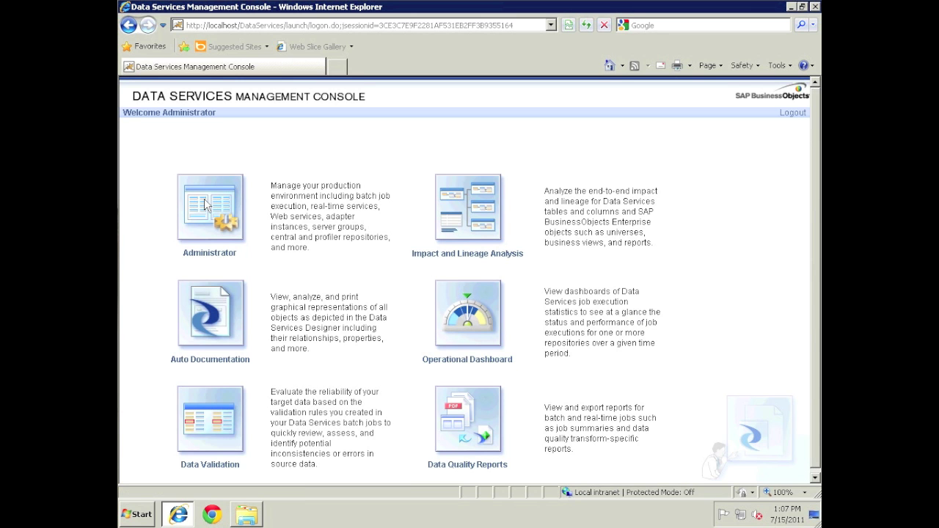
# Step: Check BI_DSRepo's status in the Administrator area, log out, and close Internet Explorer
pyautogui.click(206, 205)
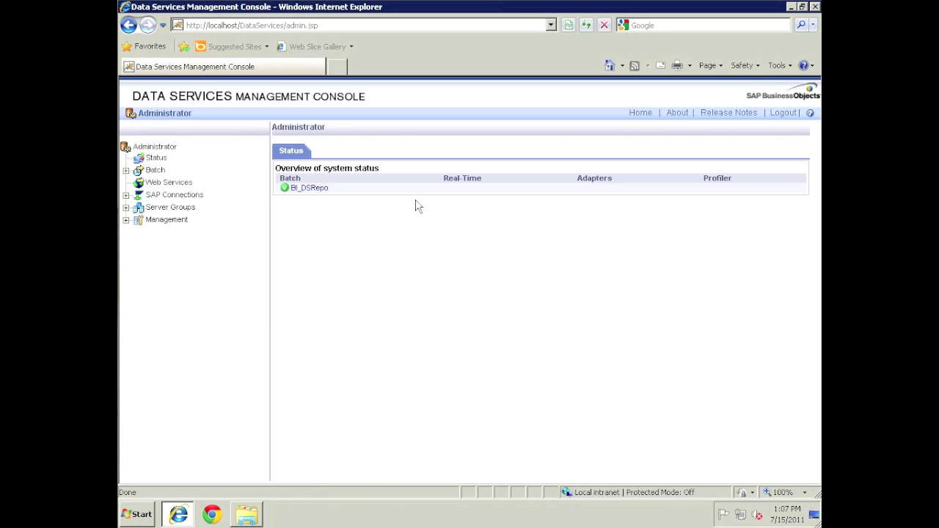
pyautogui.click(782, 113)
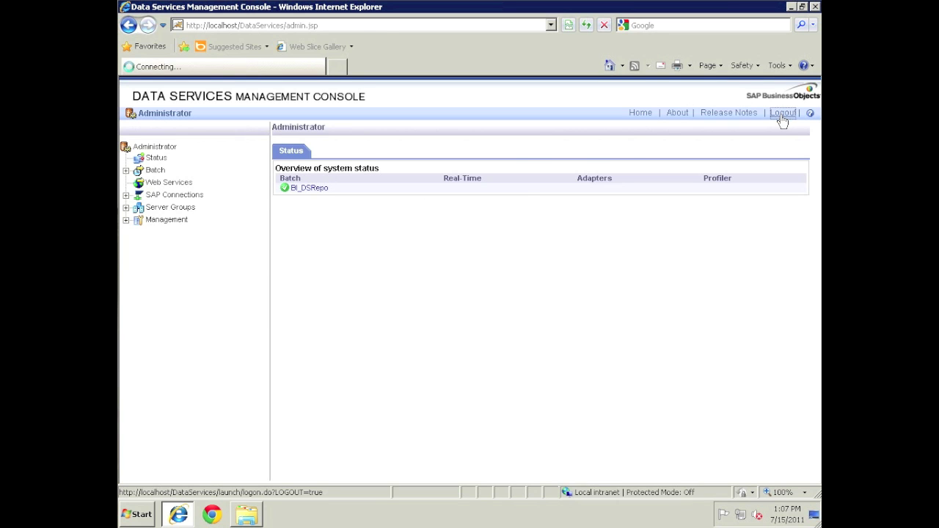
pyautogui.click(814, 6)
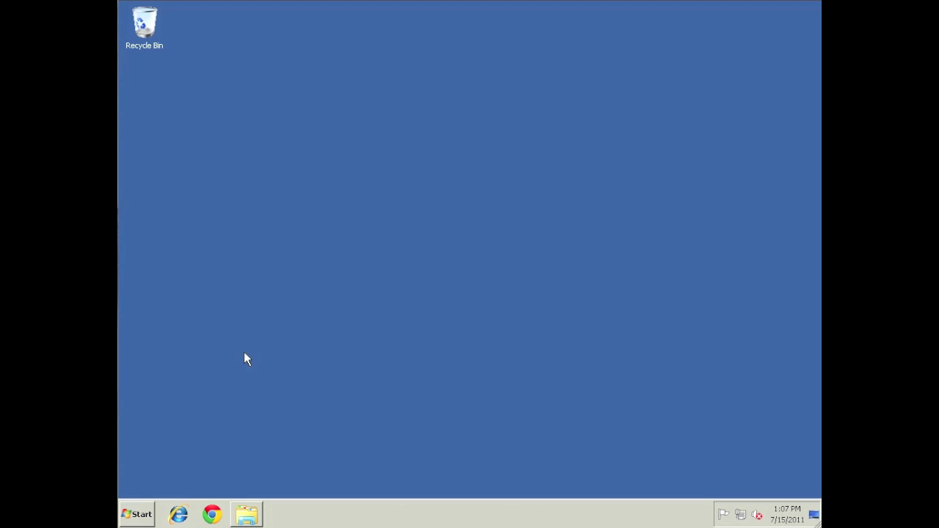
# Step: Launch Data Services Designer from the SAP BusinessObjects Data Services 4.0 SP1 Start menu folder
pyautogui.click(139, 518)
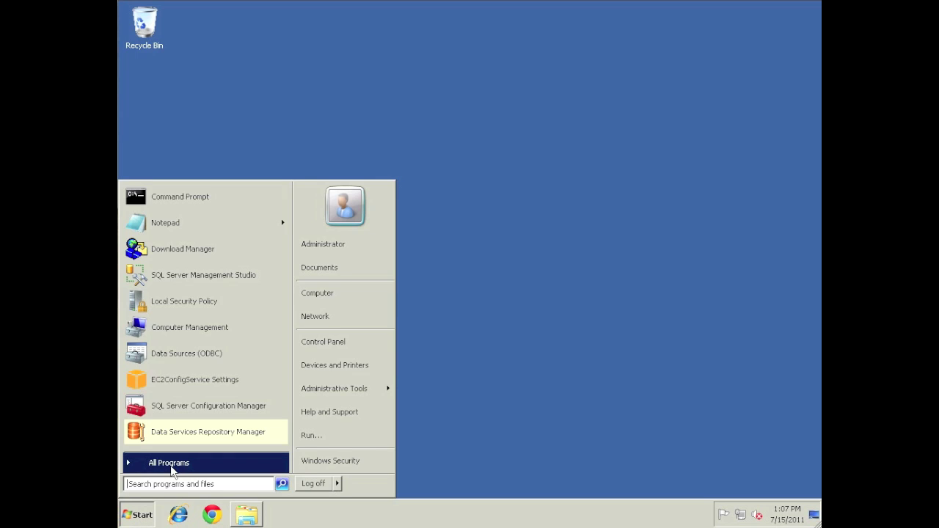
pyautogui.click(169, 463)
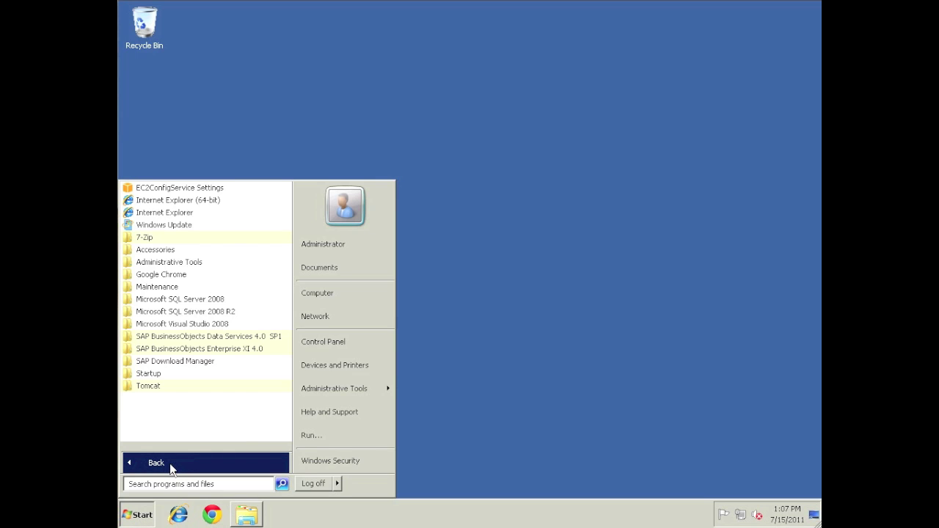
pyautogui.click(217, 338)
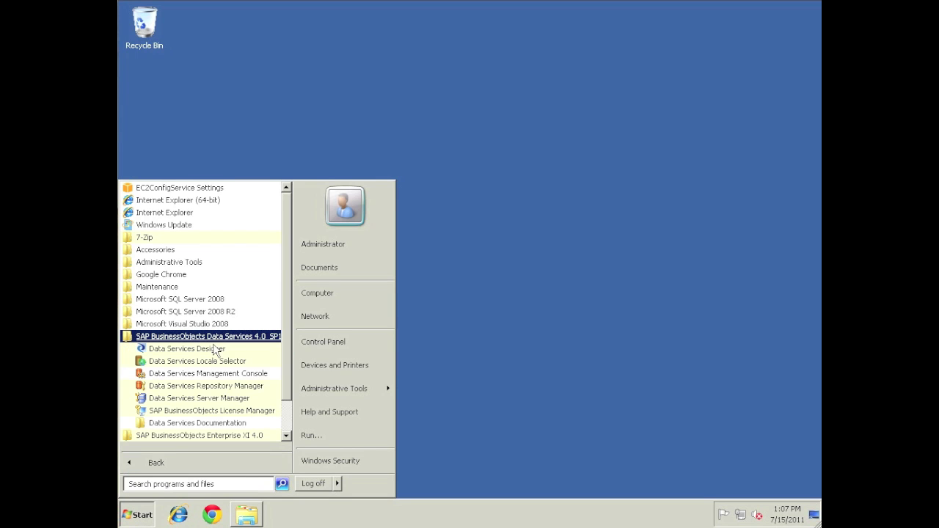
pyautogui.click(211, 351)
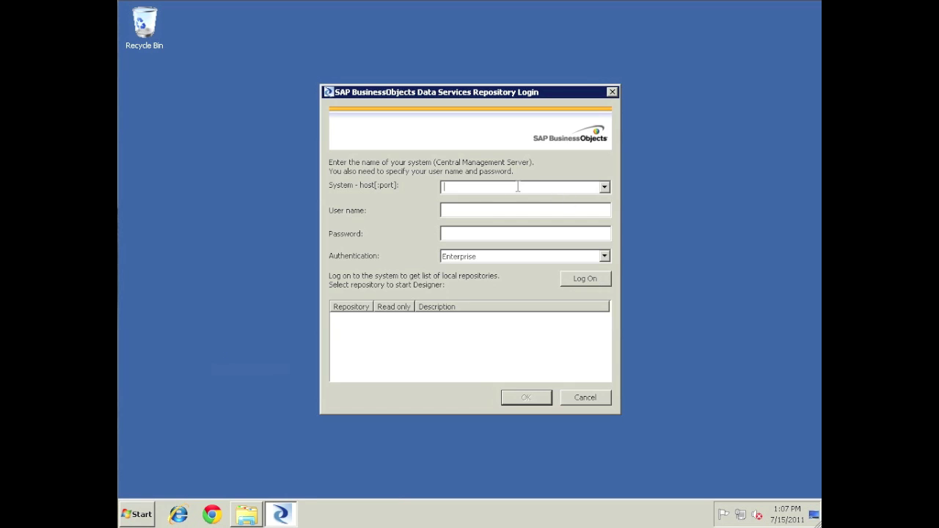
# Step: Log on with system vm-win-bi4:6400, user administrator and its password, choosing repository BI_DSRepo
pyautogui.write('vm-win-bi4:6400')
pyautogui.press('Tab')
pyautogui.write('administrator')
pyautogui.press('Tab')
pyautogui.write('••••••')
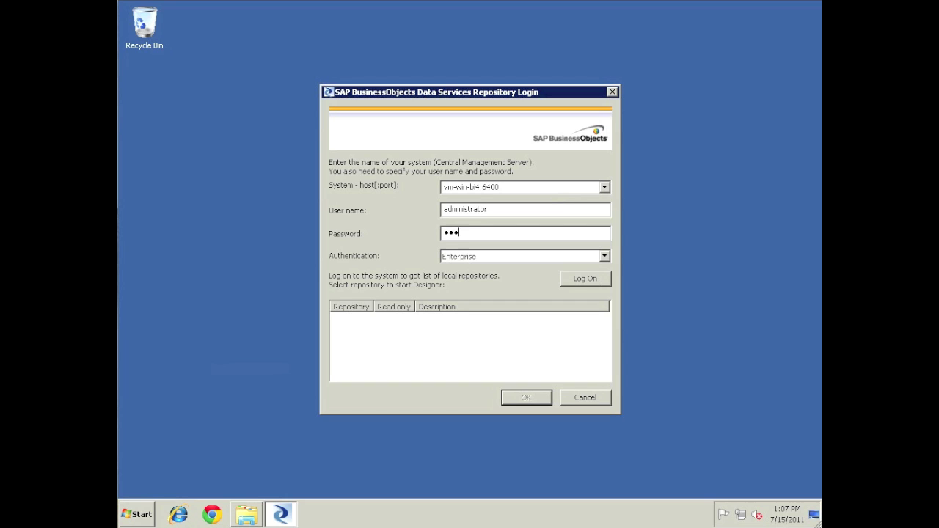
pyautogui.click(576, 281)
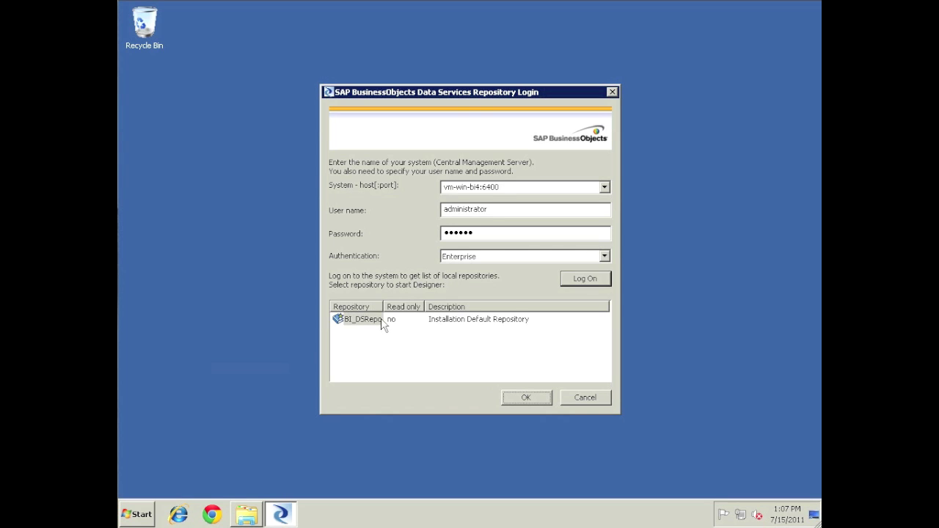
pyautogui.click(364, 320)
pyautogui.click(525, 396)
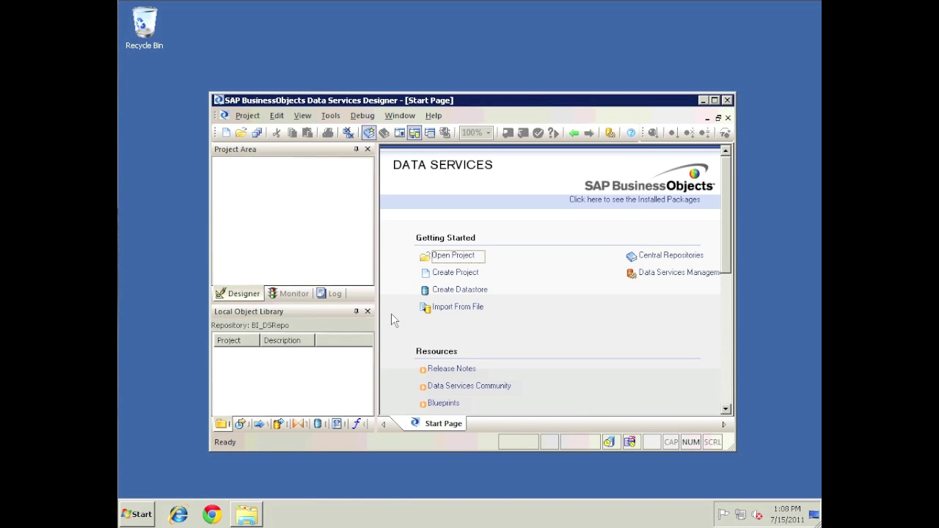
# Step: Maximize and close Data Services Designer, then bring up the Windows Explorer taskbar jump list
pyautogui.doubleClick(372, 101)
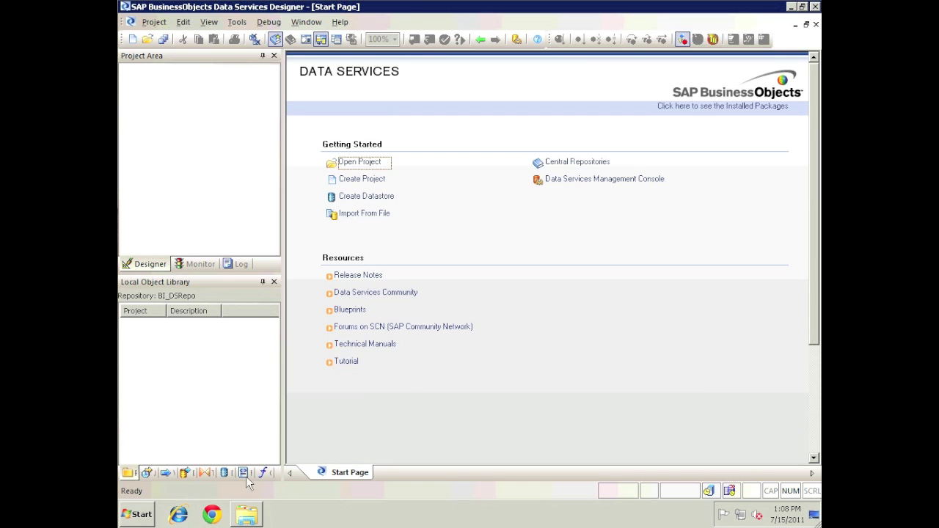
pyautogui.click(814, 7)
pyautogui.rightClick(249, 522)
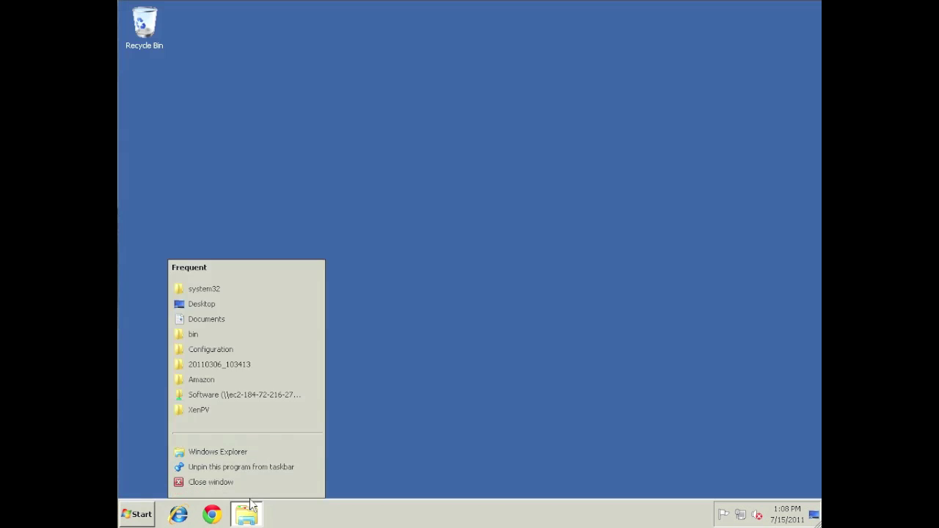